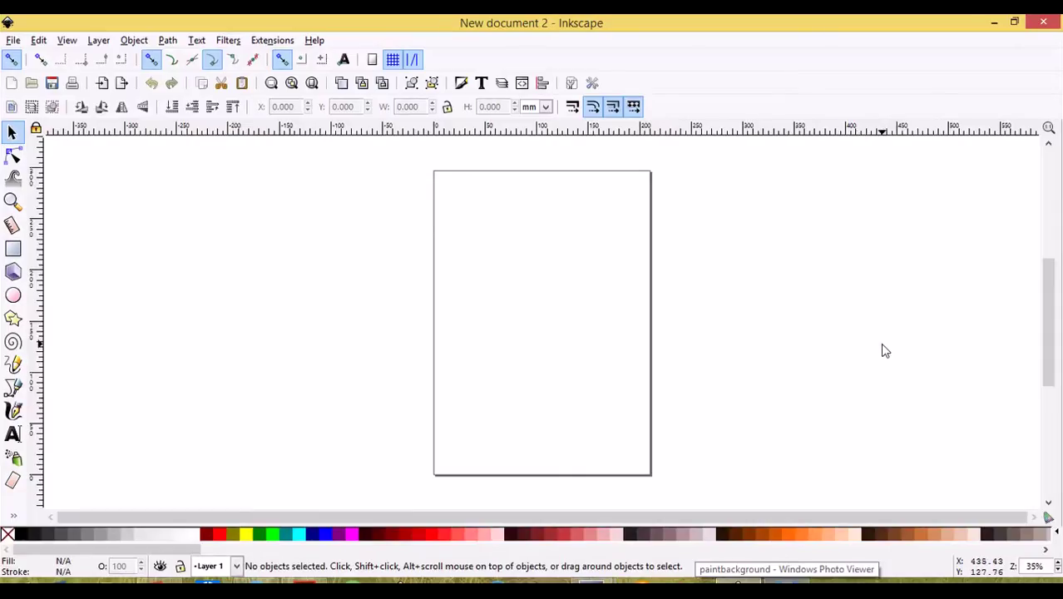
# Bring the 'paintbackground' reference image to the front in Windows Photo Viewer.
pyautogui.click(808, 574)
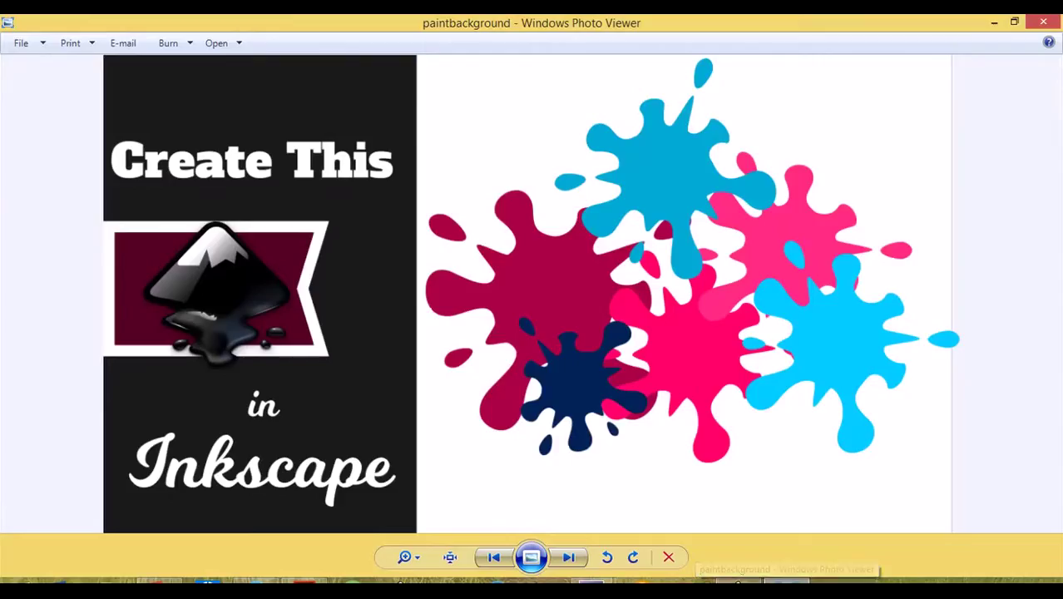
# Minimize Photo Viewer and hide the page border in Document Properties.
pyautogui.click(995, 24)
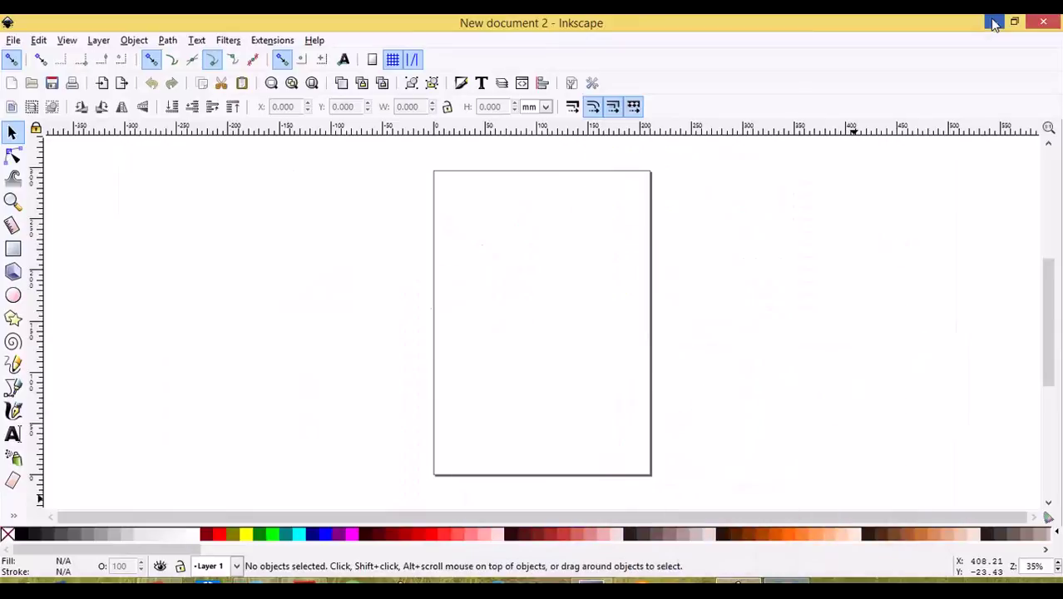
pyautogui.click(13, 40)
pyautogui.click(12, 44)
pyautogui.click(12, 41)
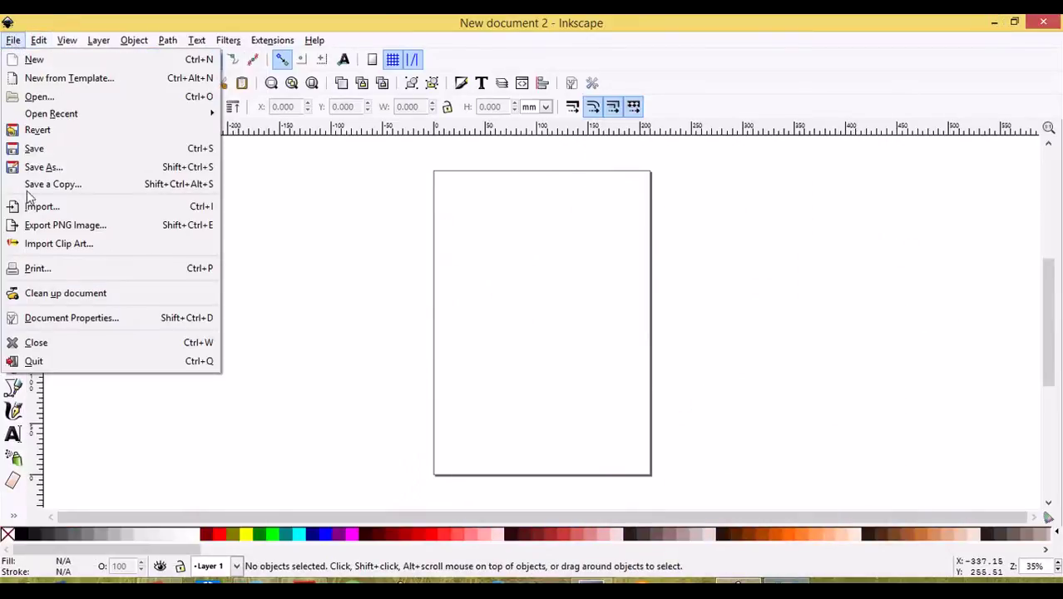
pyautogui.click(55, 317)
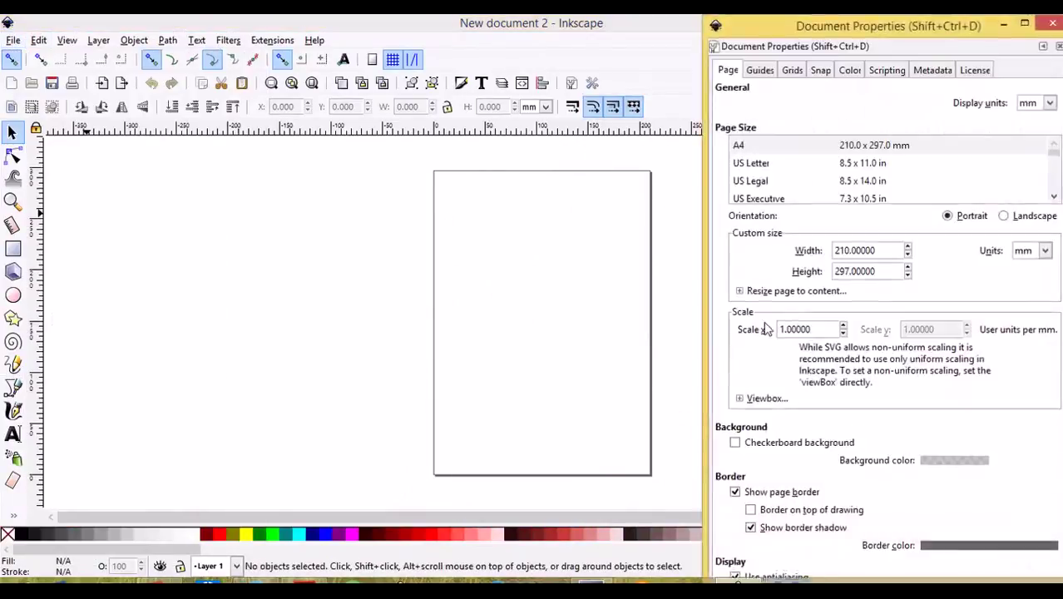
pyautogui.click(736, 493)
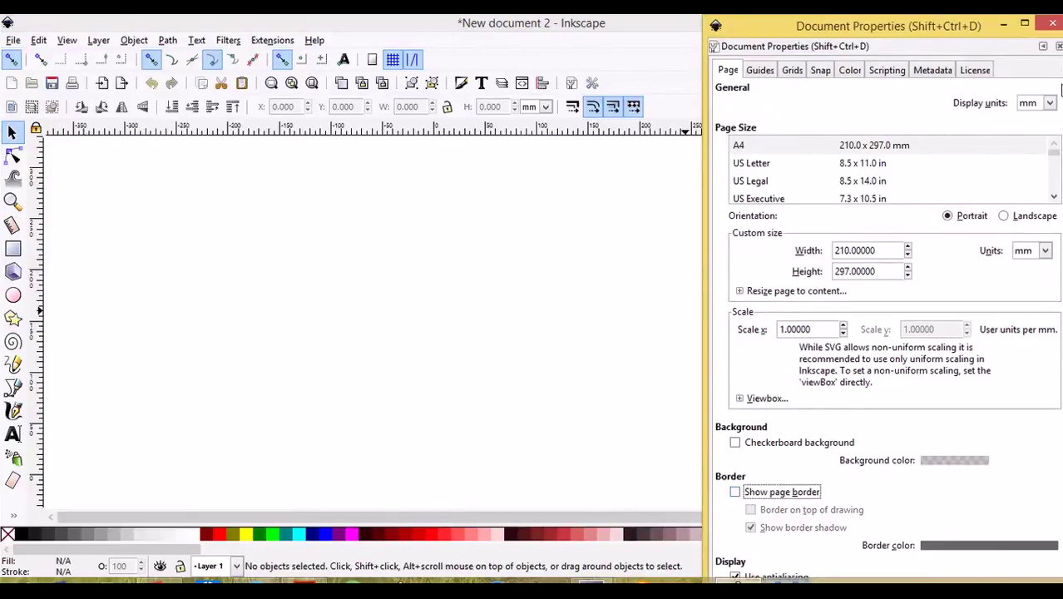
pyautogui.click(1051, 26)
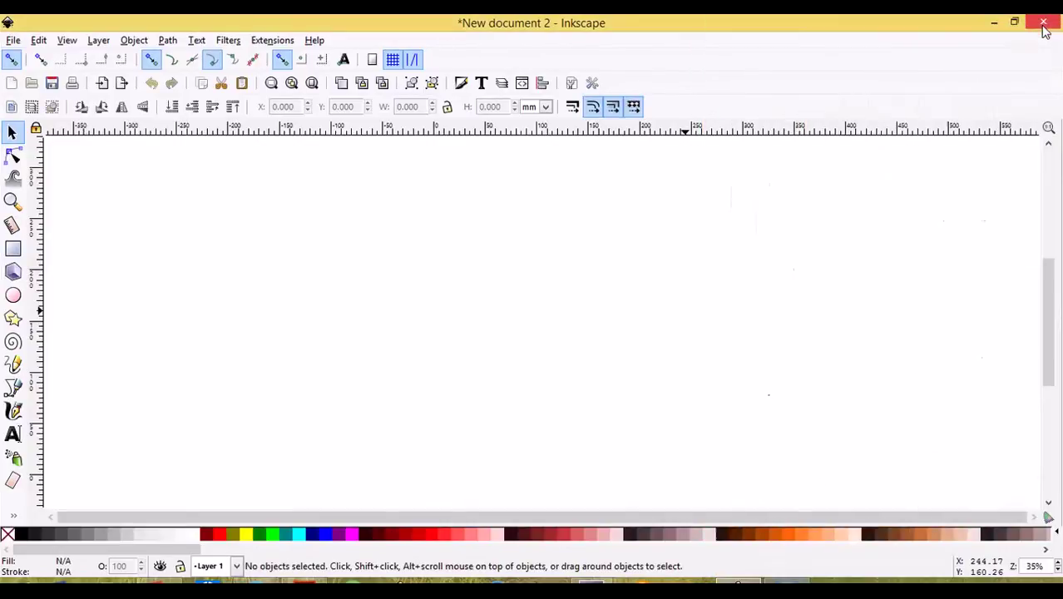
# Zoom the canvas to 1:1 and dock the Align and Distribute and Fill and Stroke panels.
pyautogui.click(66, 39)
pyautogui.moveTo(260, 59)
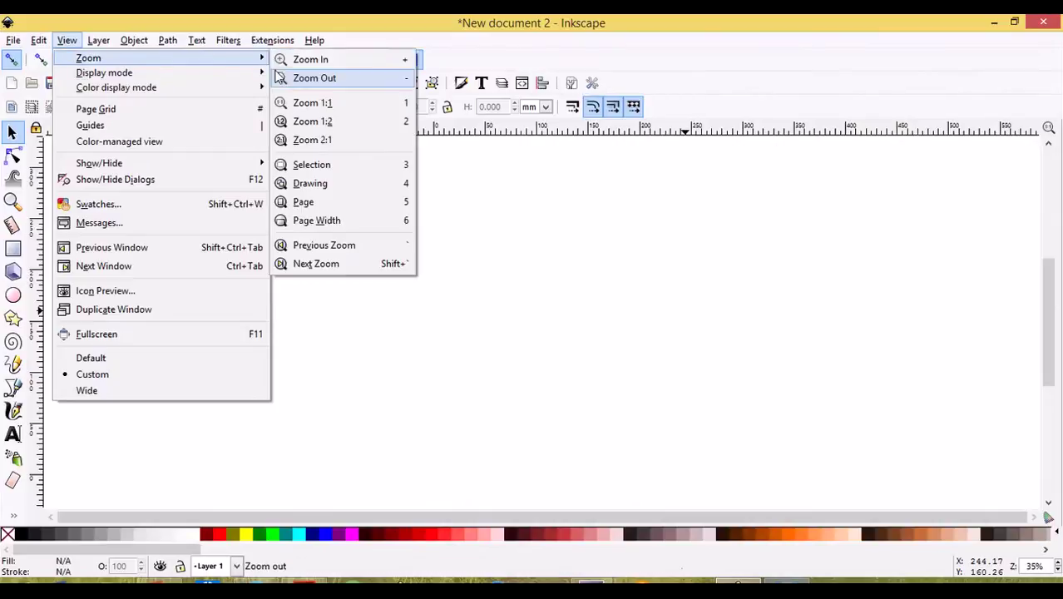
pyautogui.click(294, 106)
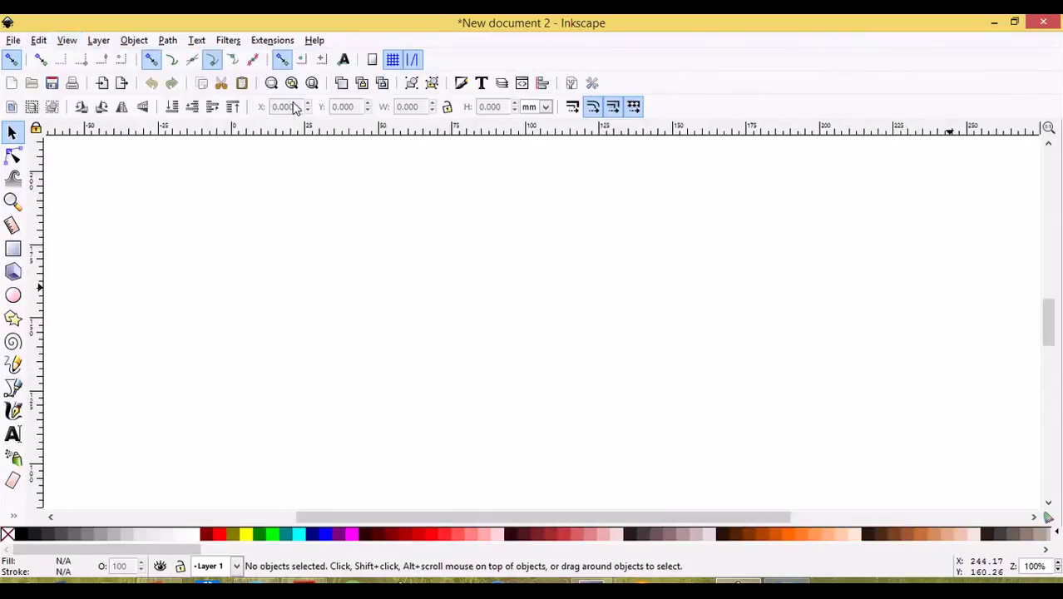
pyautogui.click(541, 83)
pyautogui.click(461, 83)
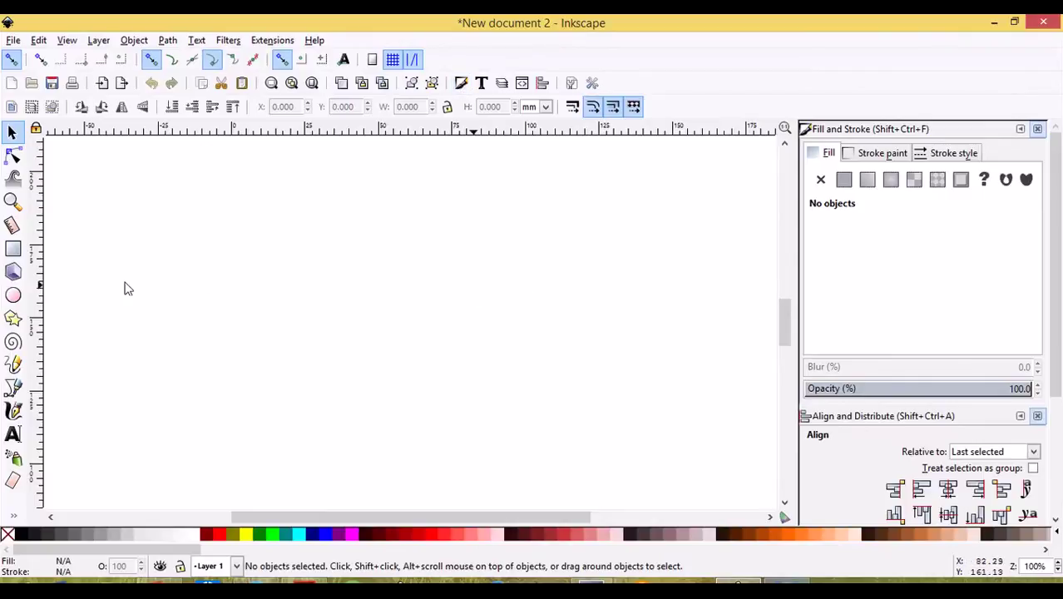
# Draw a circle with the Ellipse tool and fill it with the #800033 crimson swatch.
pyautogui.click(12, 294)
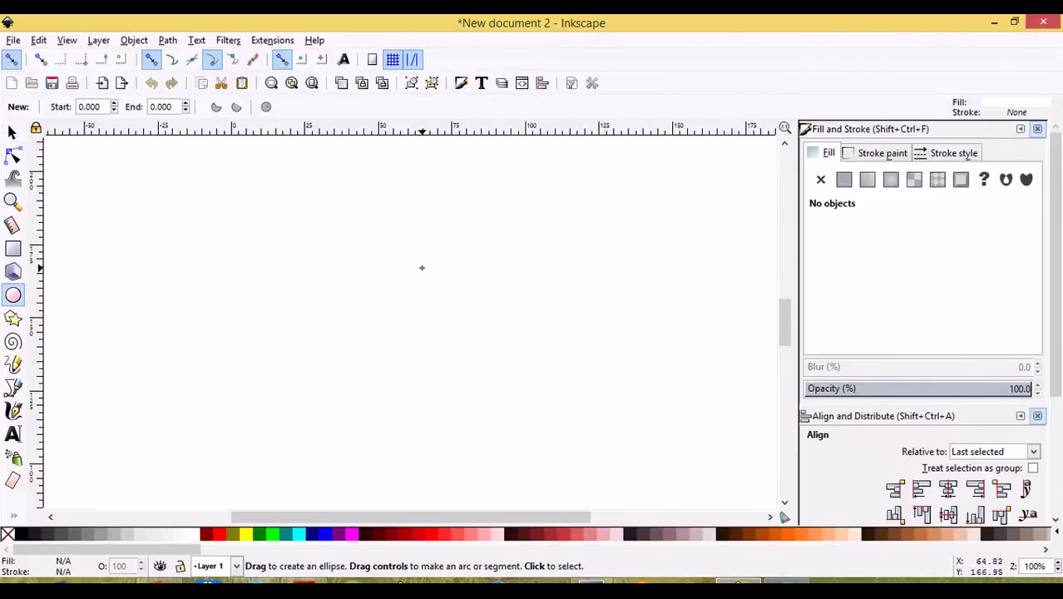
pyautogui.moveTo(422, 271); pyautogui.dragTo(514, 375)
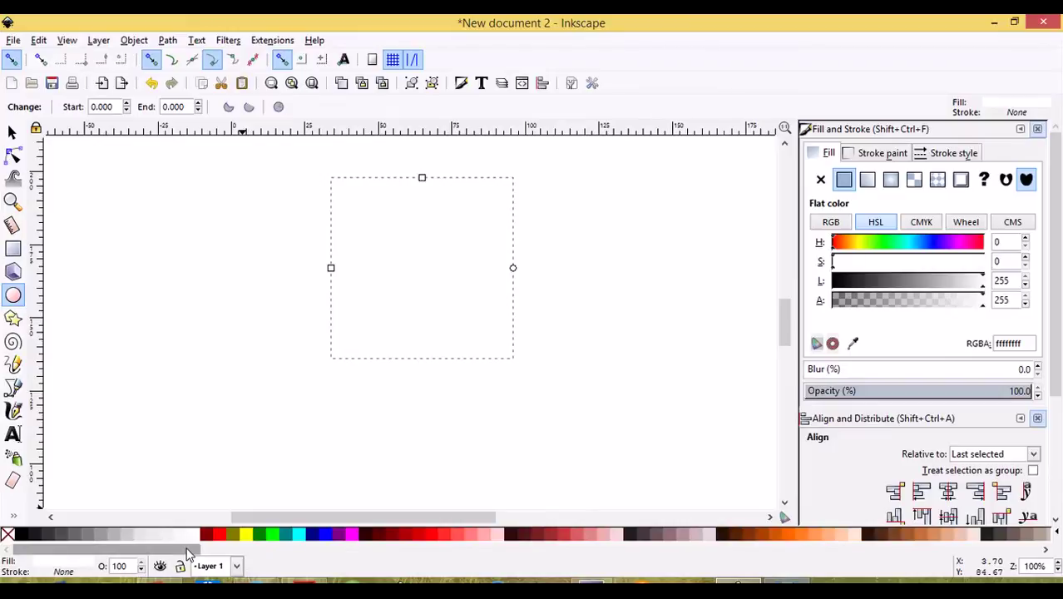
pyautogui.moveTo(190, 553); pyautogui.dragTo(962, 560)
pyautogui.scroll(-3, 909, 556)
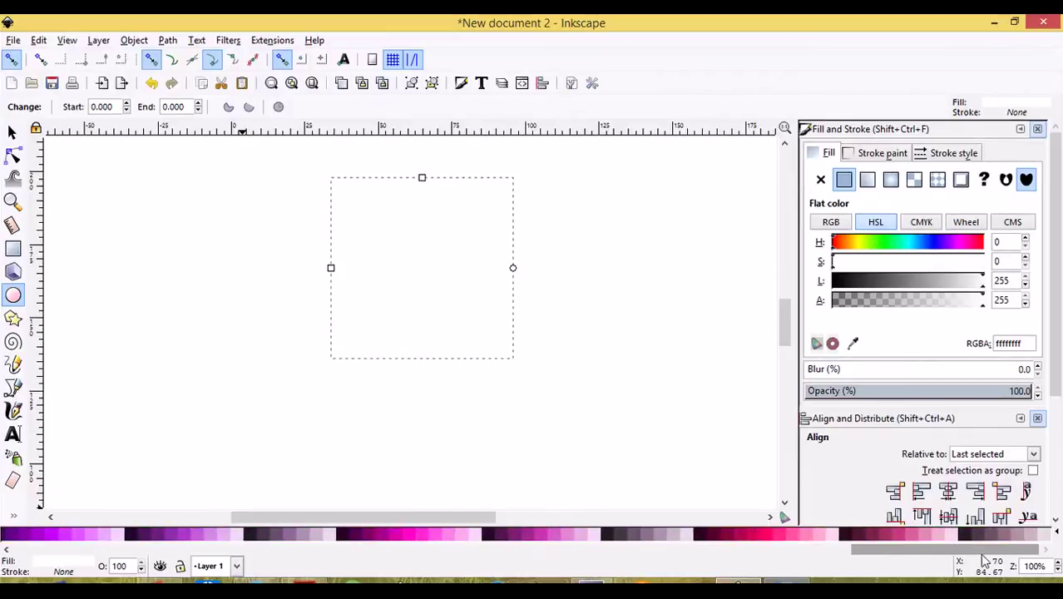
pyautogui.click(731, 538)
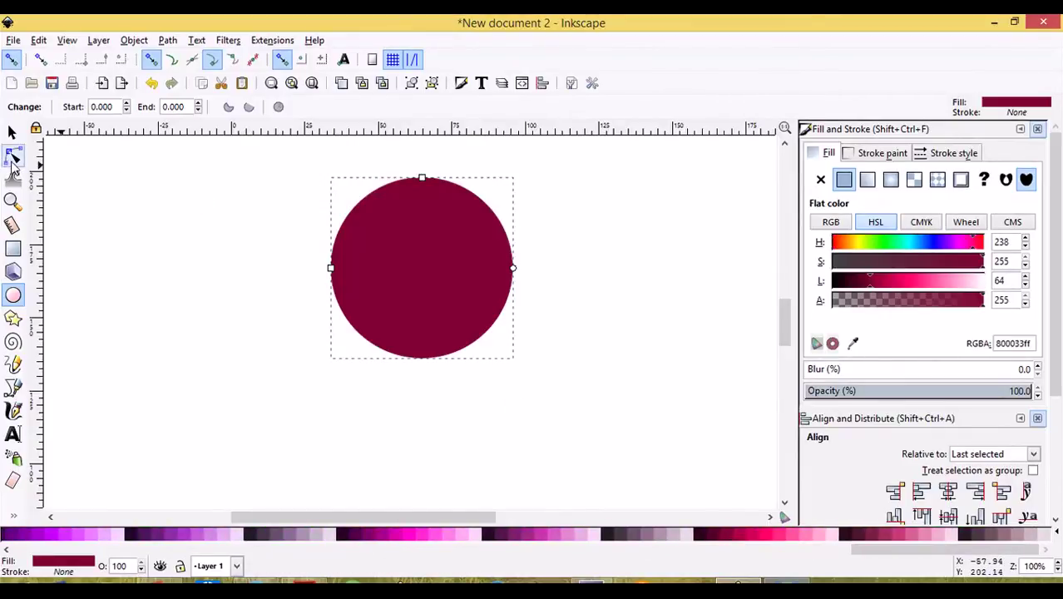
# Convert the crimson circle to a path with Path > Object to Path.
pyautogui.click(12, 158)
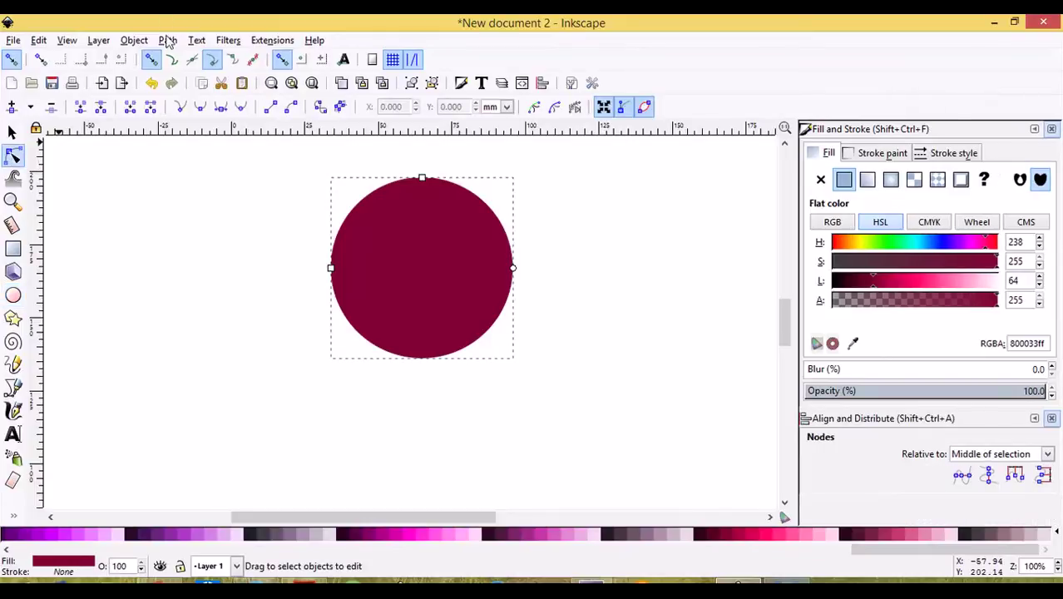
pyautogui.click(167, 40)
pyautogui.click(167, 40)
pyautogui.click(167, 39)
pyautogui.click(194, 62)
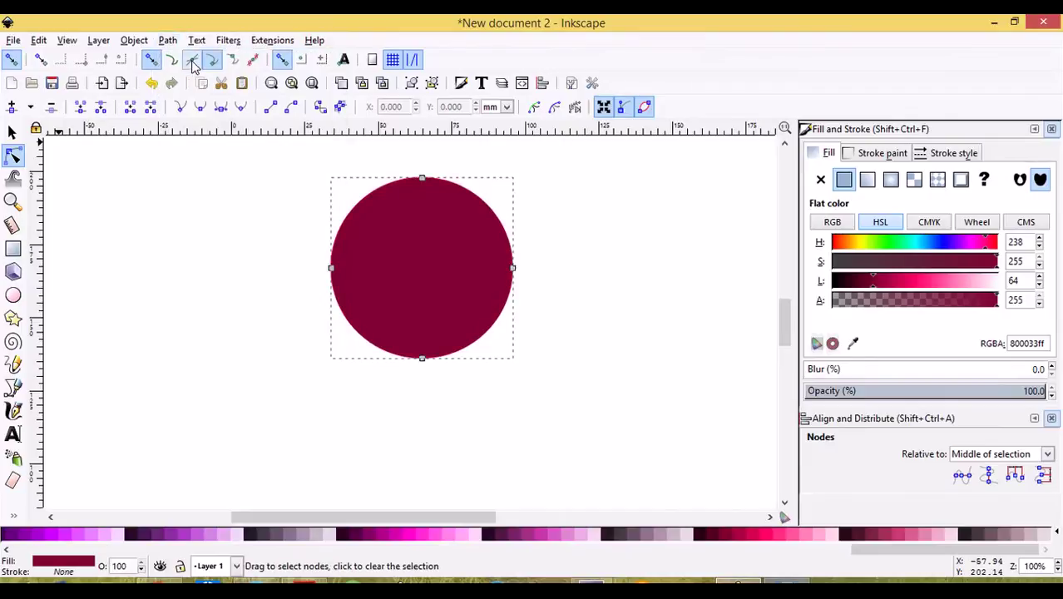
# Select all four nodes and insert new nodes twice to reach 16 nodes.
pyautogui.moveTo(246, 161); pyautogui.dragTo(580, 422)
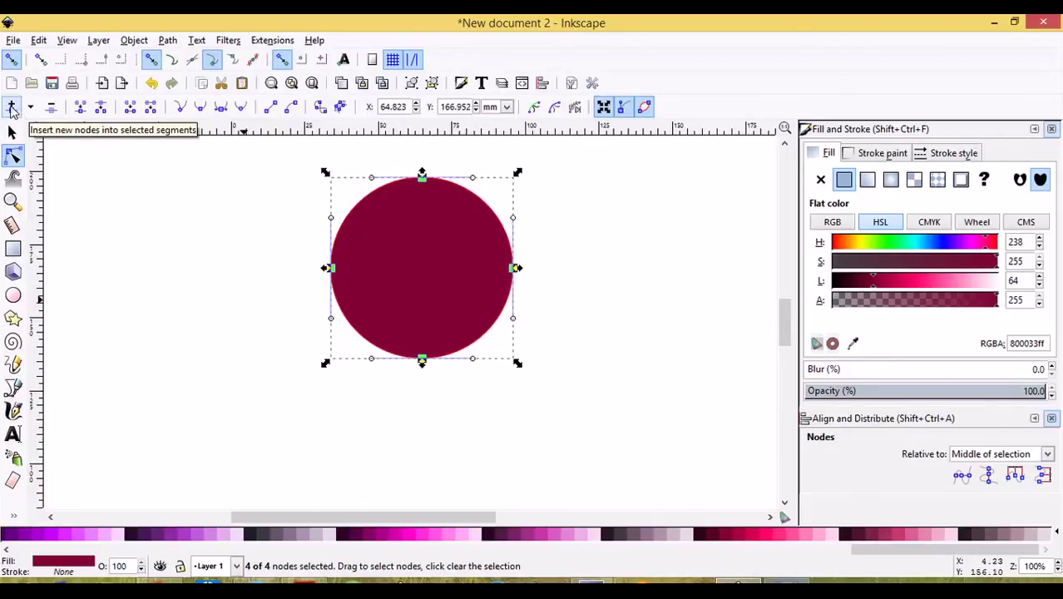
pyautogui.click(12, 108)
pyautogui.click(12, 108)
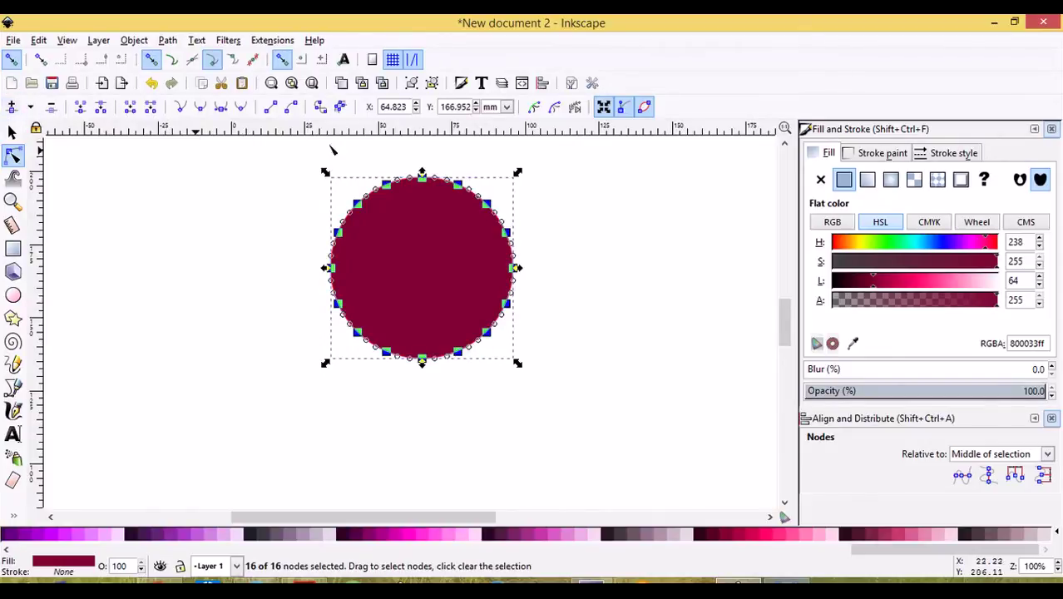
# Drag the top, left, bottom-left, lower-right, top-right and right nodes outward into spikes.
pyautogui.click(163, 320)
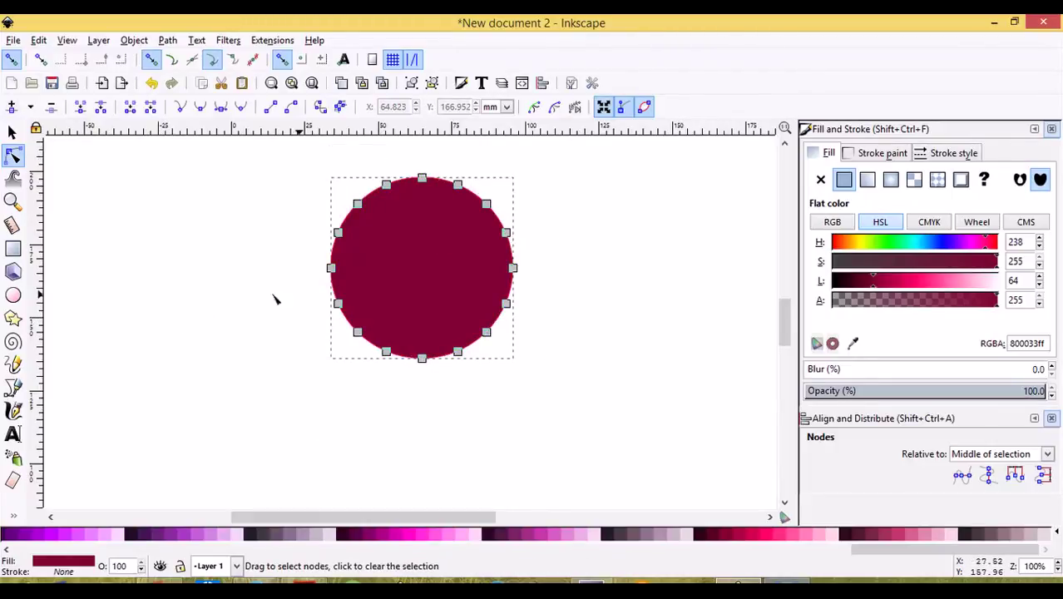
pyautogui.scroll(1, 348, 206)
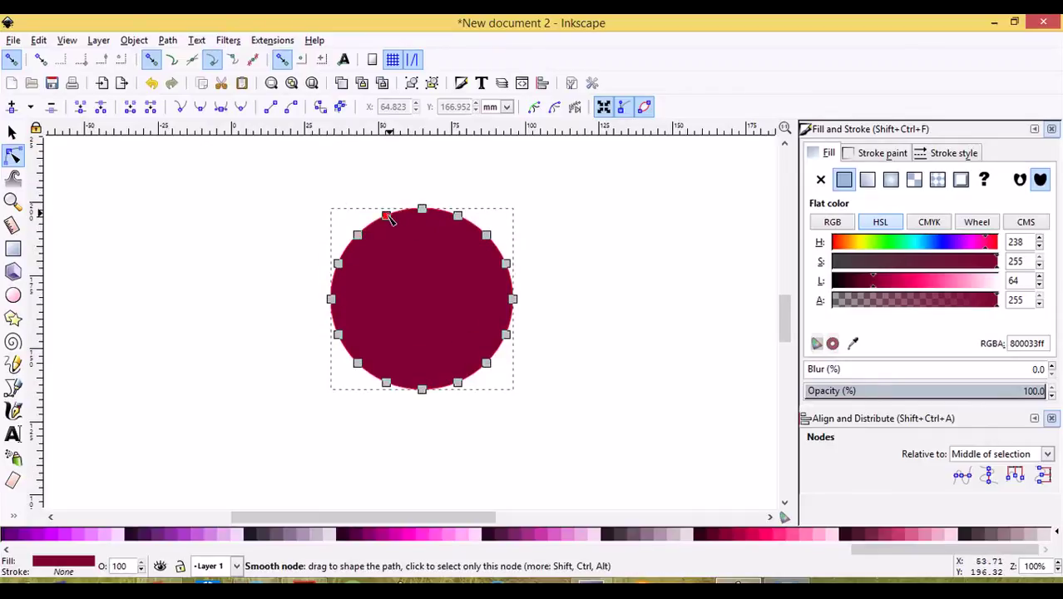
pyautogui.moveTo(385, 201); pyautogui.dragTo(352, 121)
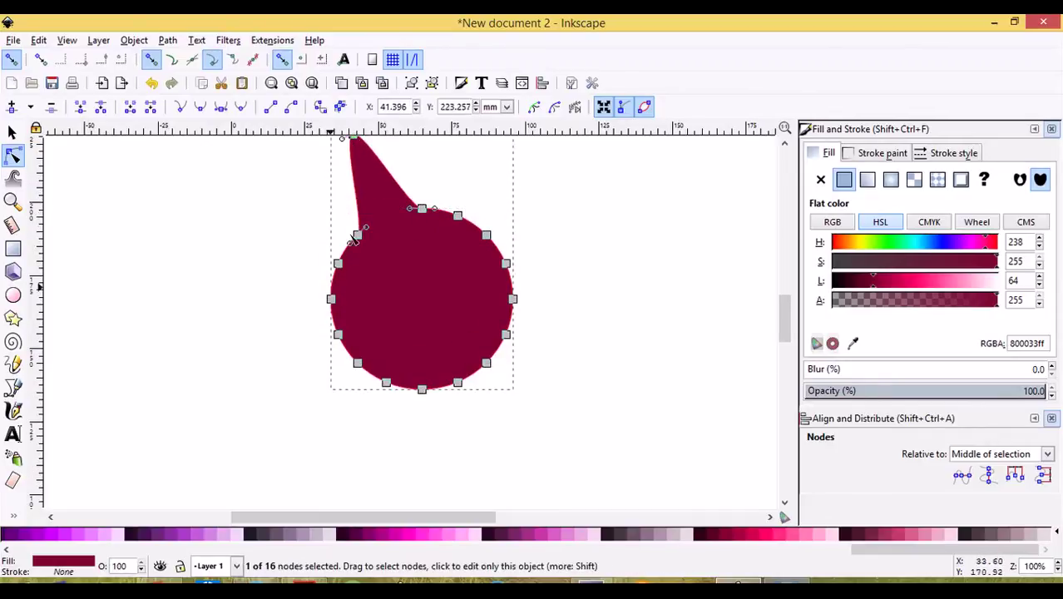
pyautogui.moveTo(331, 298); pyautogui.dragTo(223, 298)
pyautogui.moveTo(387, 384); pyautogui.dragTo(343, 468)
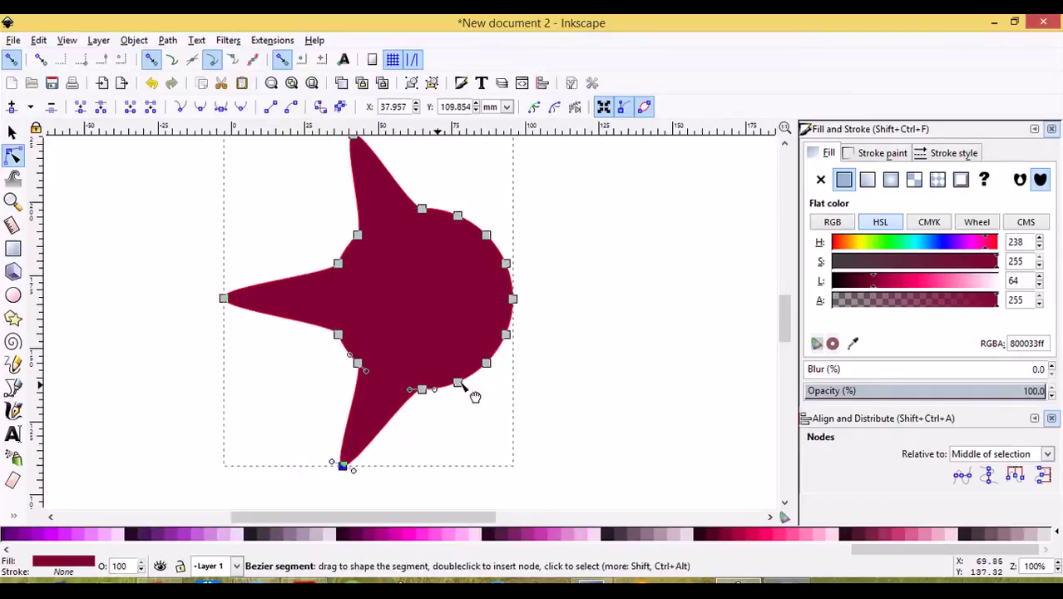
pyautogui.moveTo(486, 364); pyautogui.dragTo(563, 457)
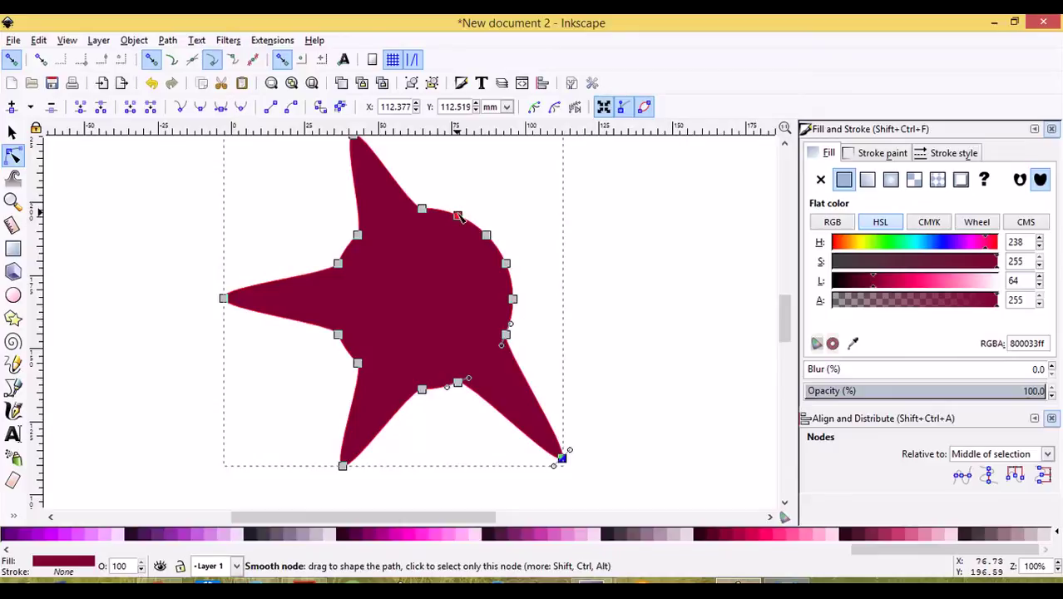
pyautogui.moveTo(457, 217); pyautogui.dragTo(479, 180)
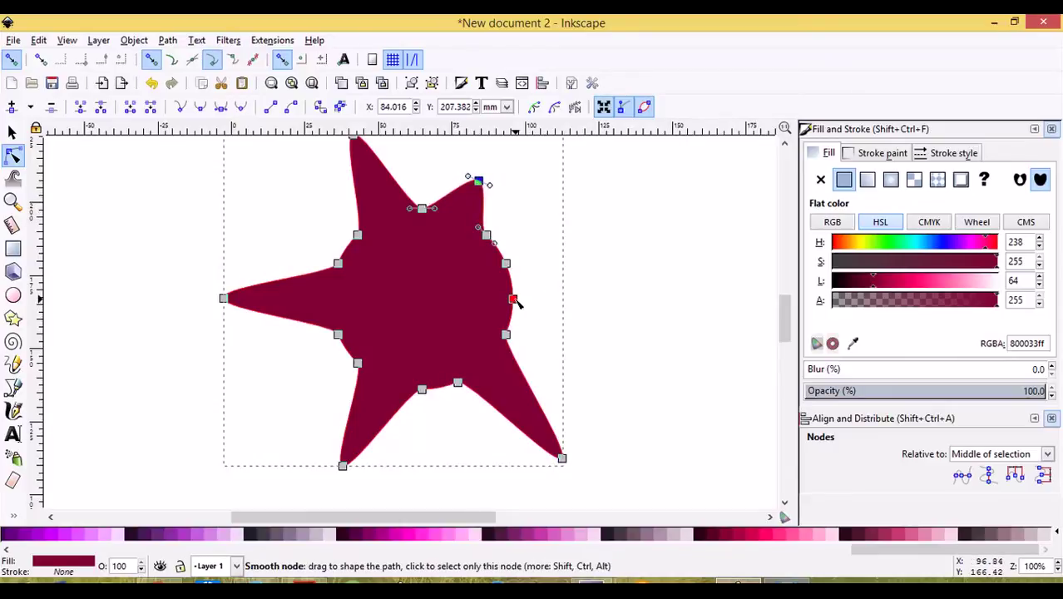
pyautogui.moveTo(513, 299); pyautogui.dragTo(541, 295)
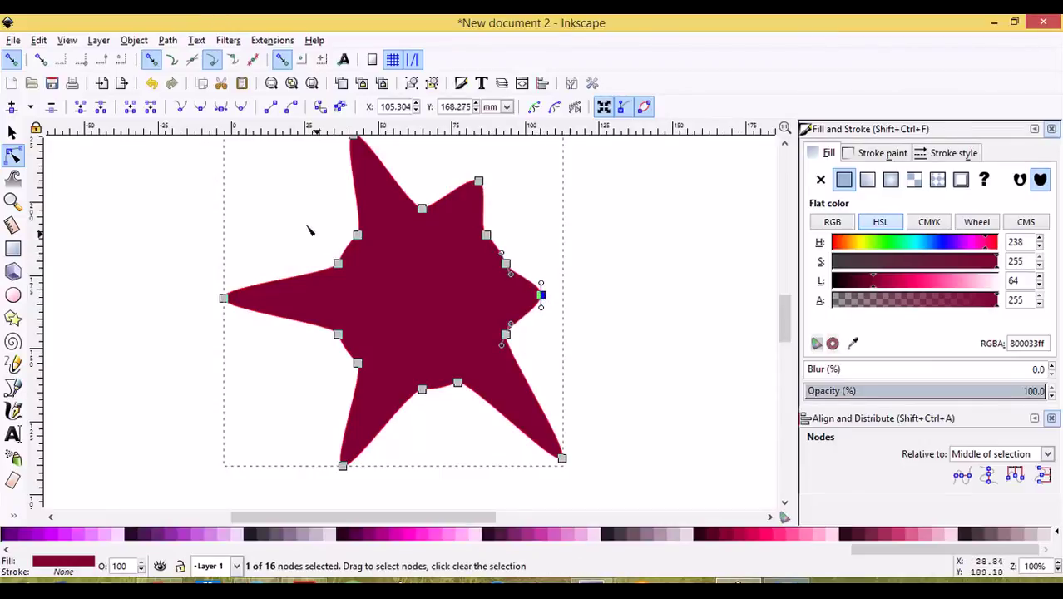
# Auto-smooth the upper-left and top-middle notch nodes, undoing an accidental paste.
pyautogui.moveTo(296, 209); pyautogui.dragTo(384, 297)
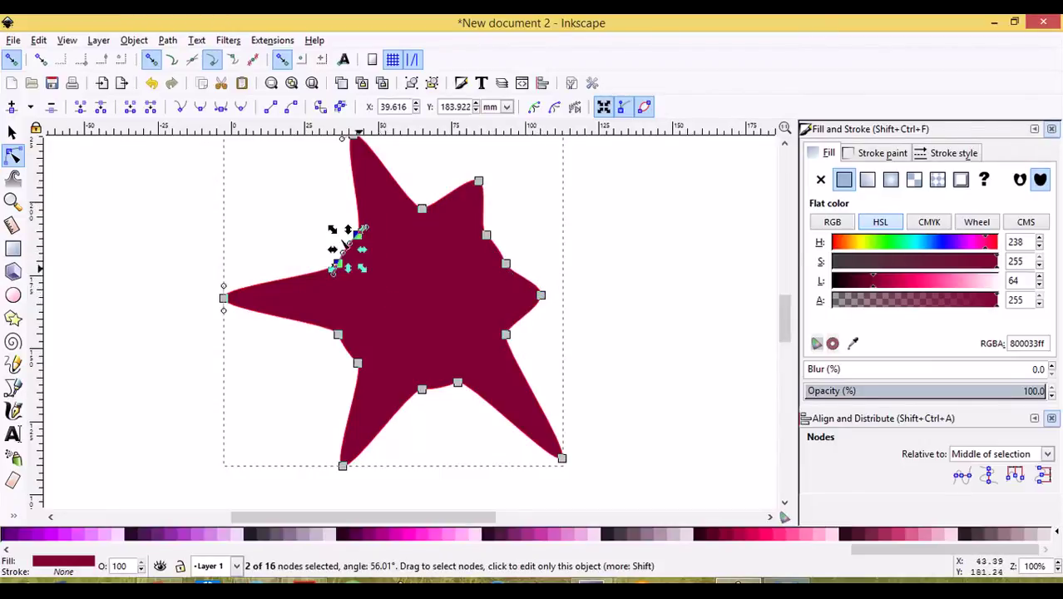
pyautogui.click(241, 107)
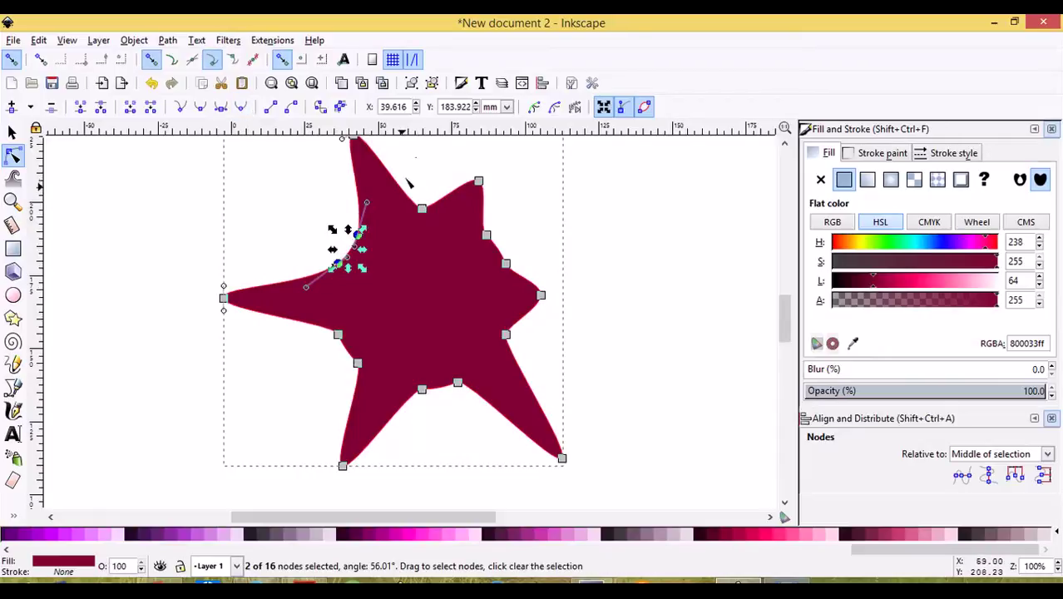
pyautogui.moveTo(408, 180); pyautogui.dragTo(449, 253)
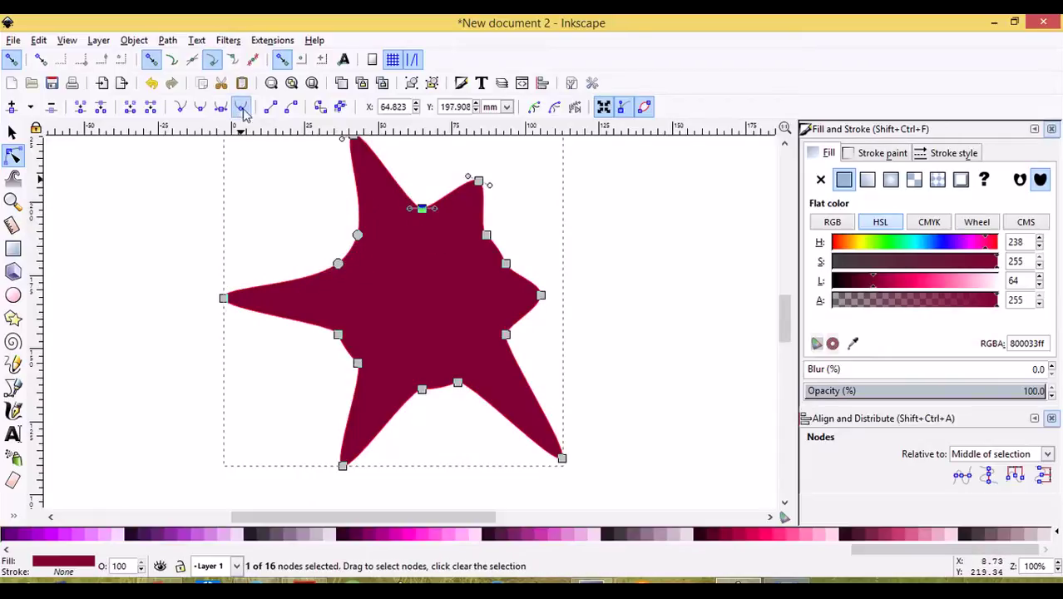
pyautogui.click(242, 108)
pyautogui.moveTo(501, 203); pyautogui.dragTo(509, 293)
pyautogui.moveTo(557, 258); pyautogui.dragTo(467, 229)
pyautogui.click(241, 107)
pyautogui.hotkey('ctrl', 'v')
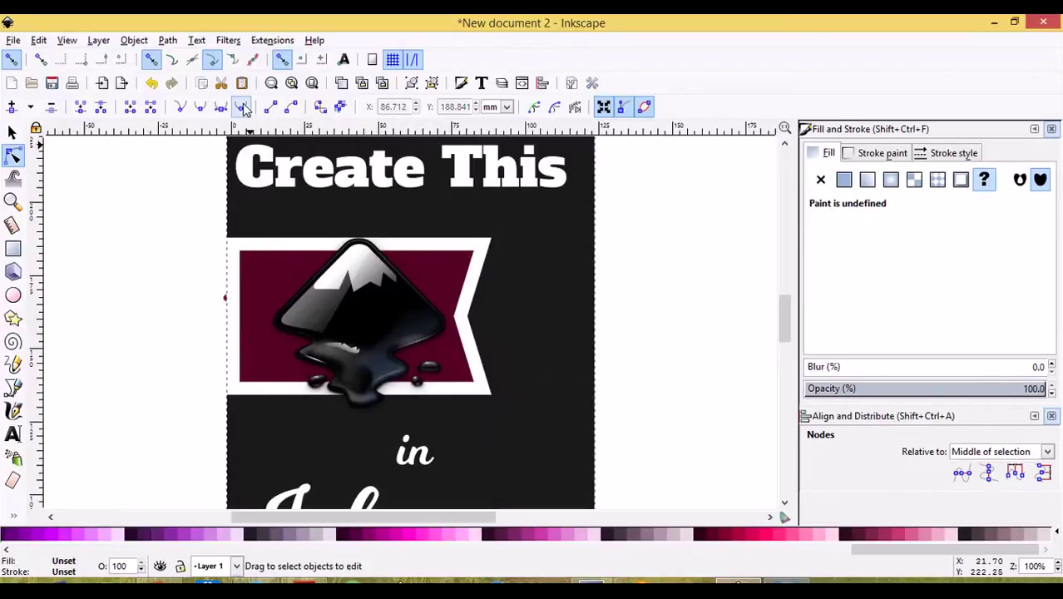
pyautogui.hotkey('ctrl', 'z')
# Auto-smooth the notch nodes on the right side, left arm, bottom notch and right arm.
pyautogui.click(487, 259)
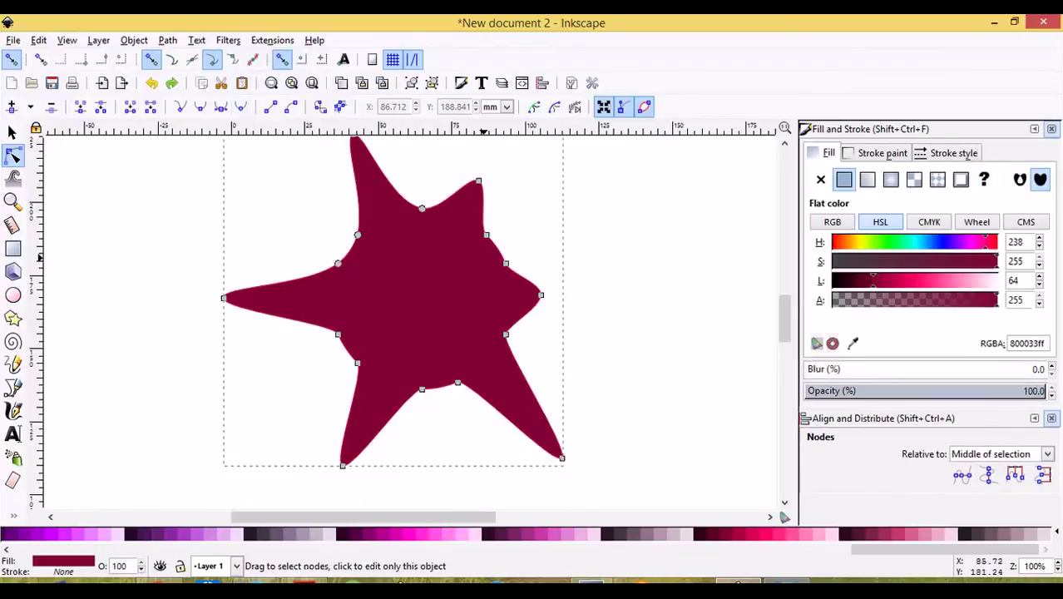
pyautogui.moveTo(493, 212); pyautogui.dragTo(520, 299)
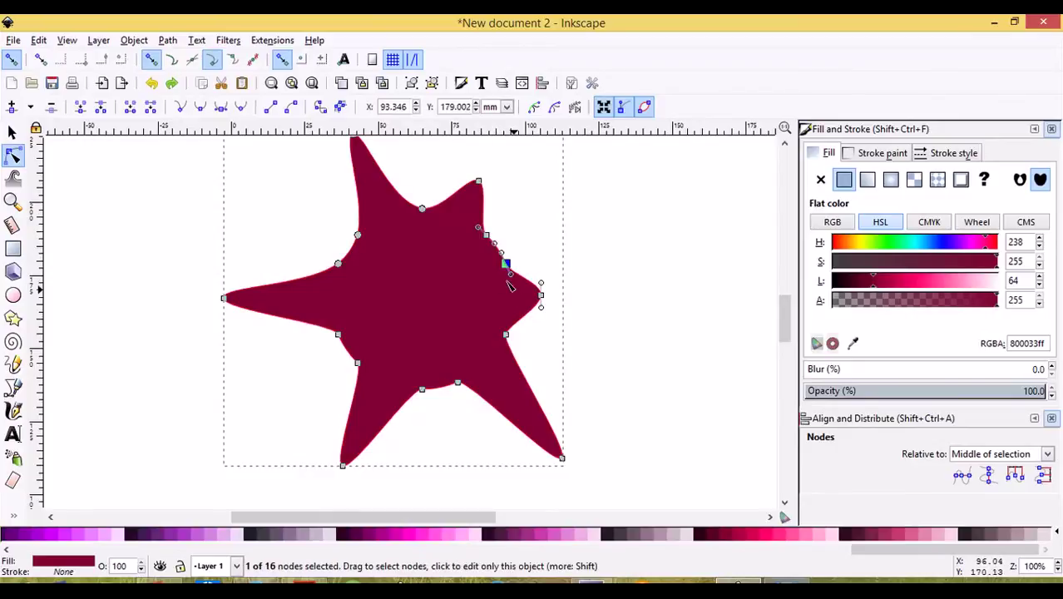
pyautogui.click(241, 107)
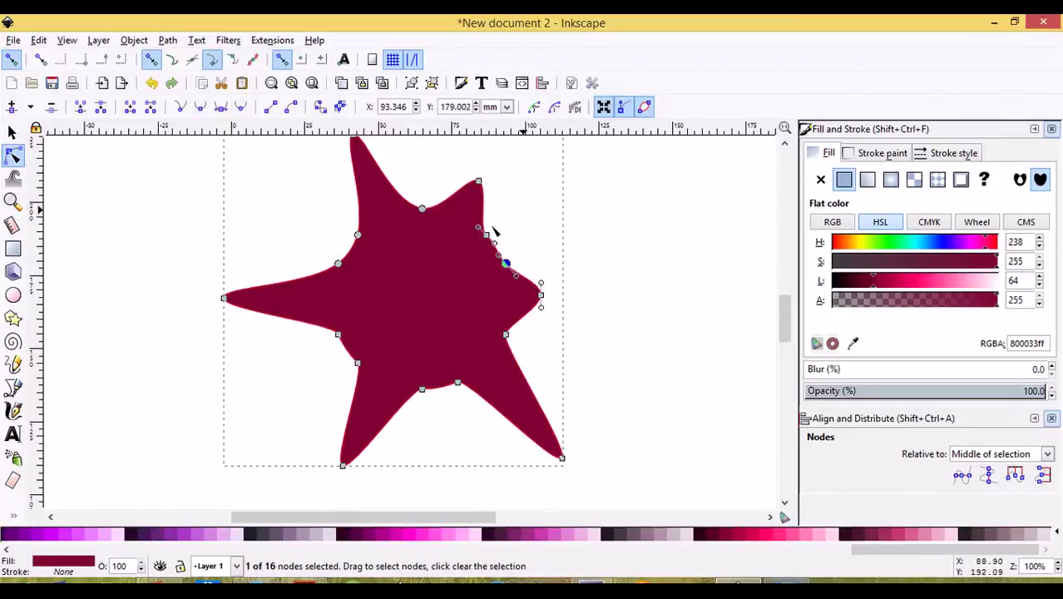
pyautogui.click(240, 107)
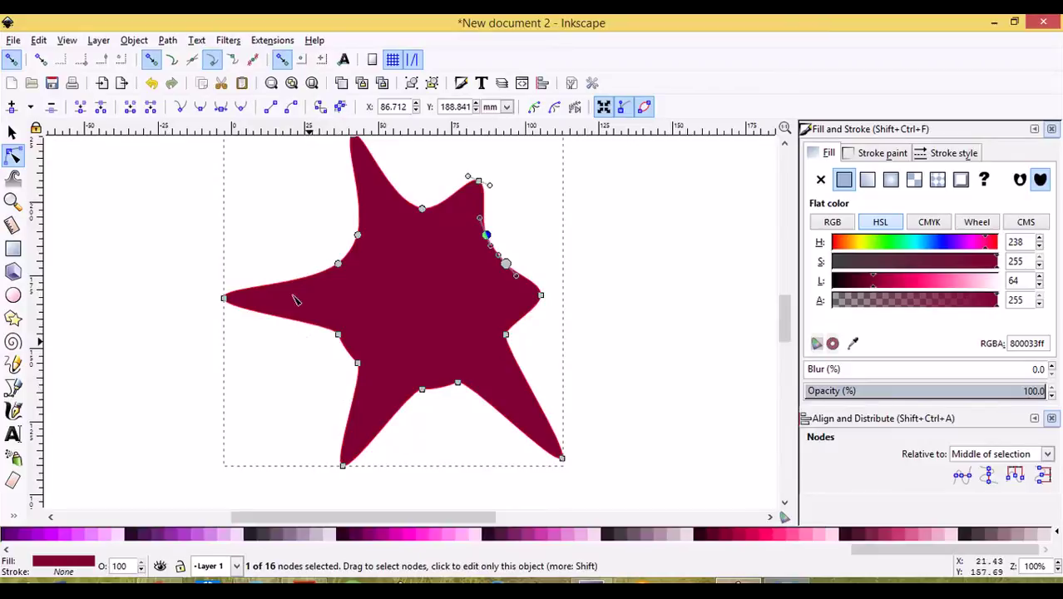
pyautogui.moveTo(282, 248); pyautogui.dragTo(388, 374)
pyautogui.click(240, 107)
pyautogui.moveTo(503, 428); pyautogui.dragTo(405, 338)
pyautogui.click(242, 107)
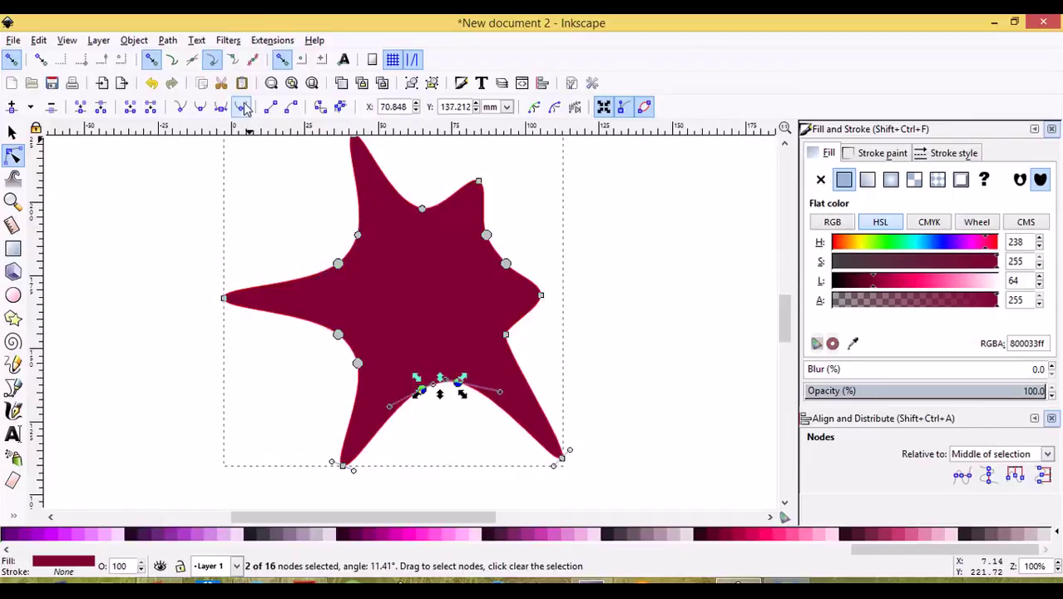
pyautogui.moveTo(539, 343); pyautogui.dragTo(485, 331)
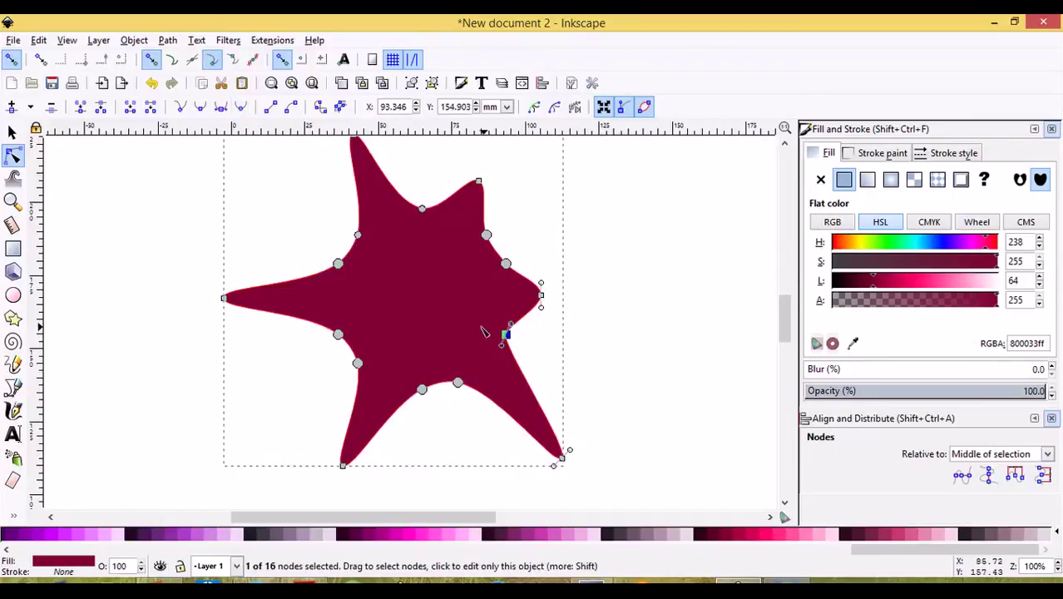
pyautogui.click(241, 107)
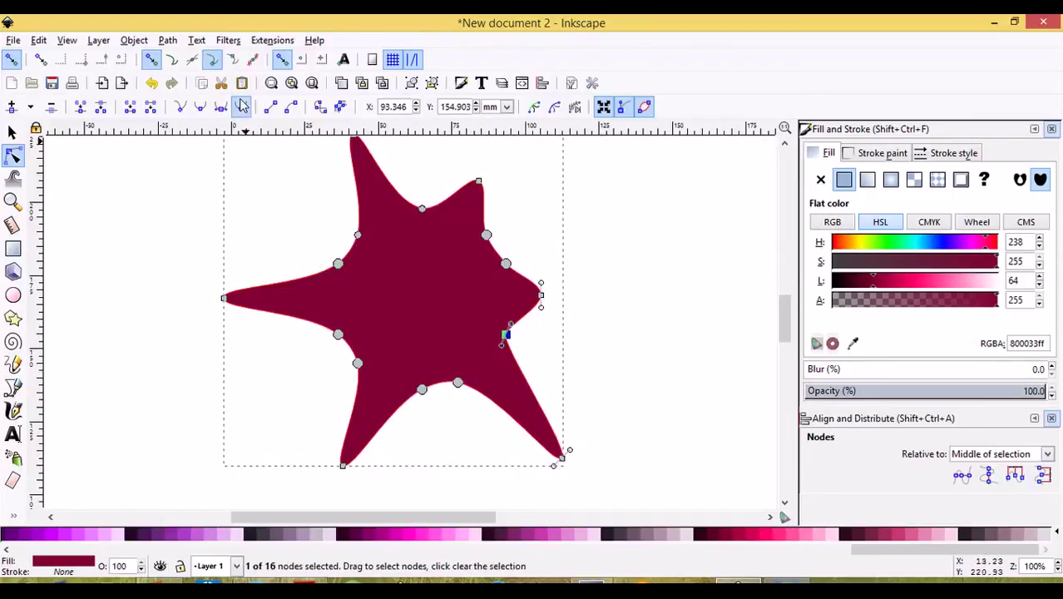
# Round the tips of the left, bottom-left and bottom-right arms by dragging their handles.
pyautogui.click(223, 298)
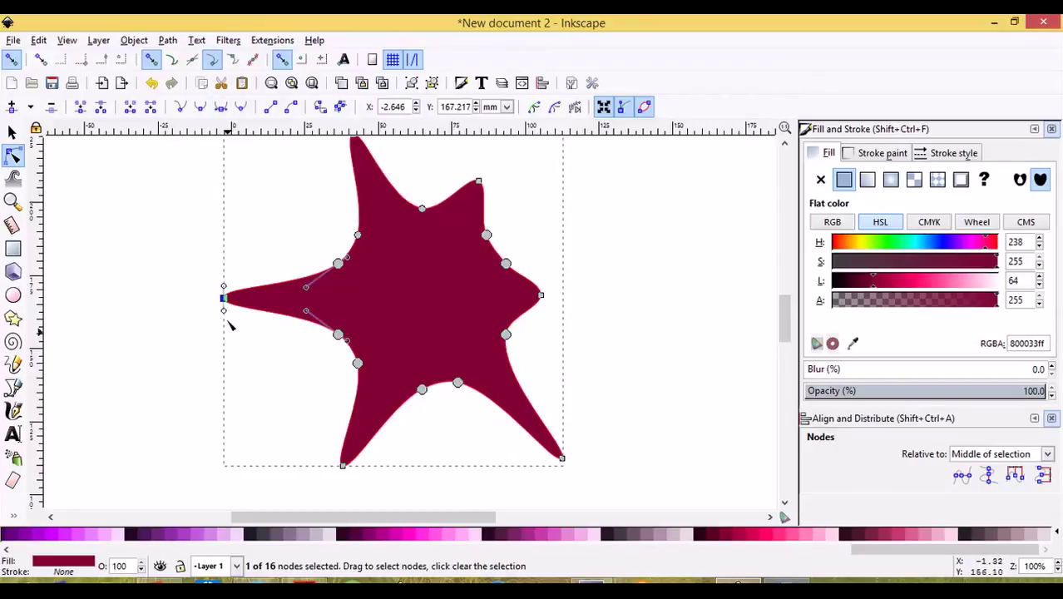
pyautogui.moveTo(224, 314); pyautogui.dragTo(223, 357)
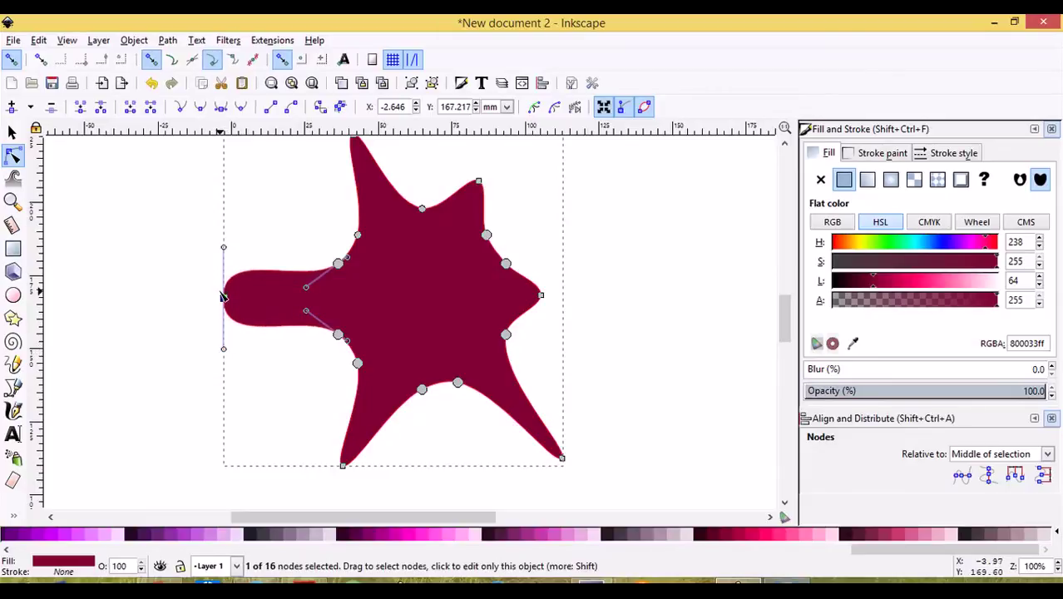
pyautogui.click(342, 466)
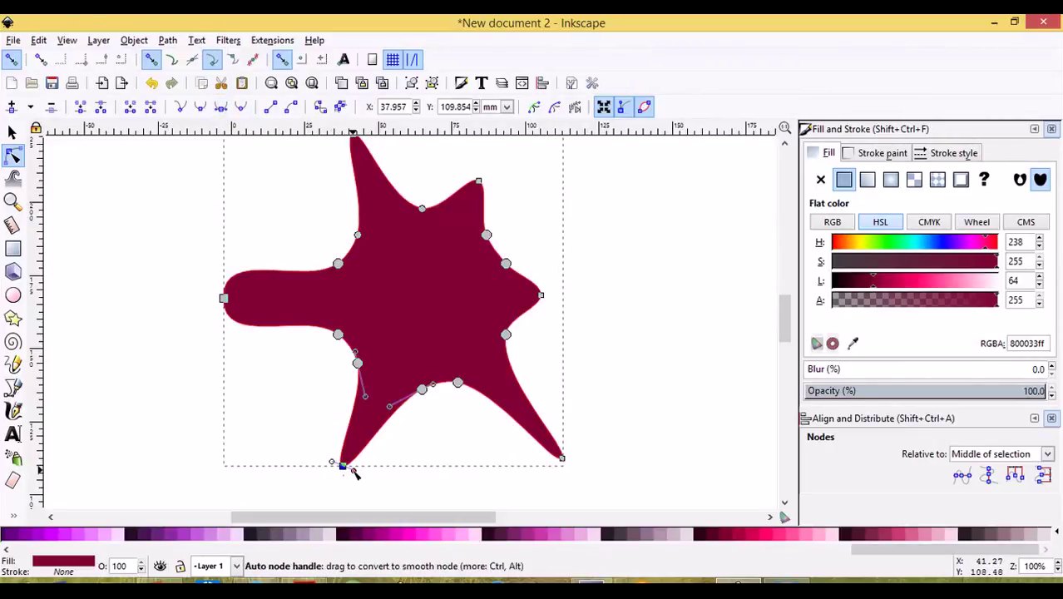
pyautogui.moveTo(354, 473); pyautogui.dragTo(387, 490)
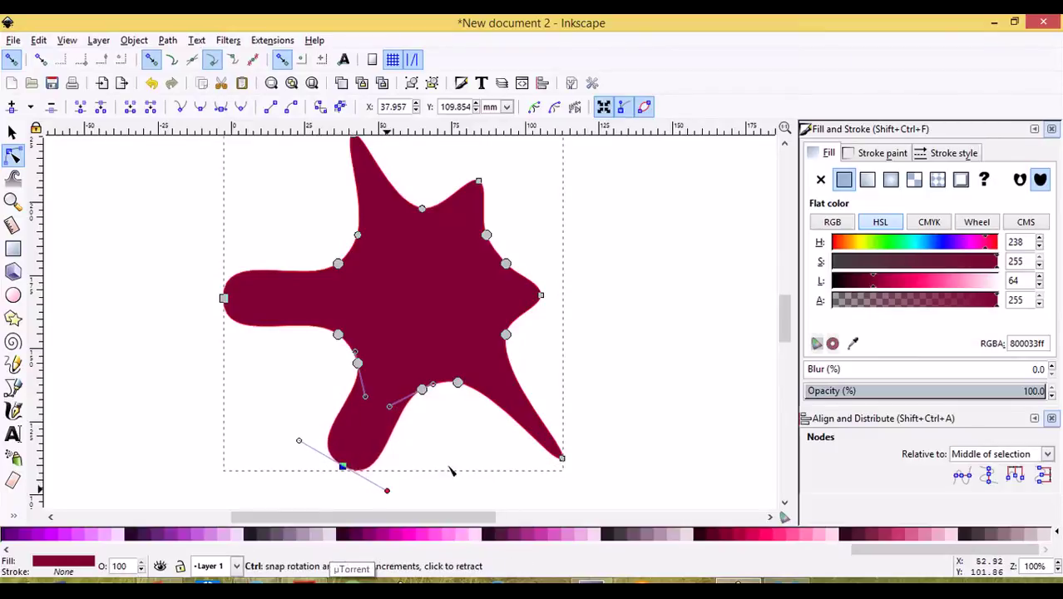
pyautogui.click(562, 458)
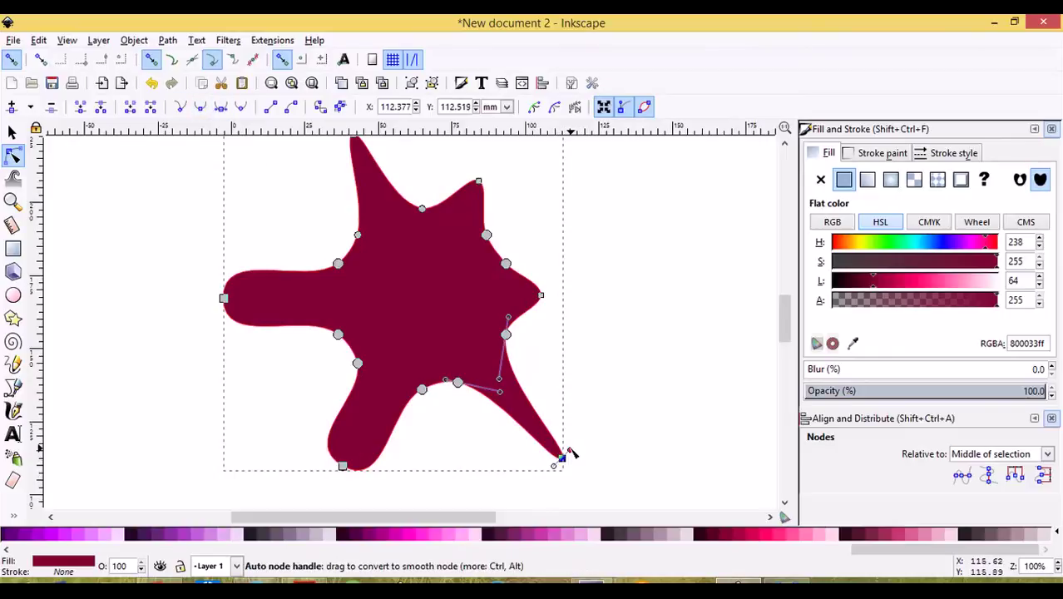
pyautogui.moveTo(571, 452); pyautogui.dragTo(600, 420)
# Round the right and top-right arm tips and widen the top arm into a blunt lobe.
pyautogui.click(541, 295)
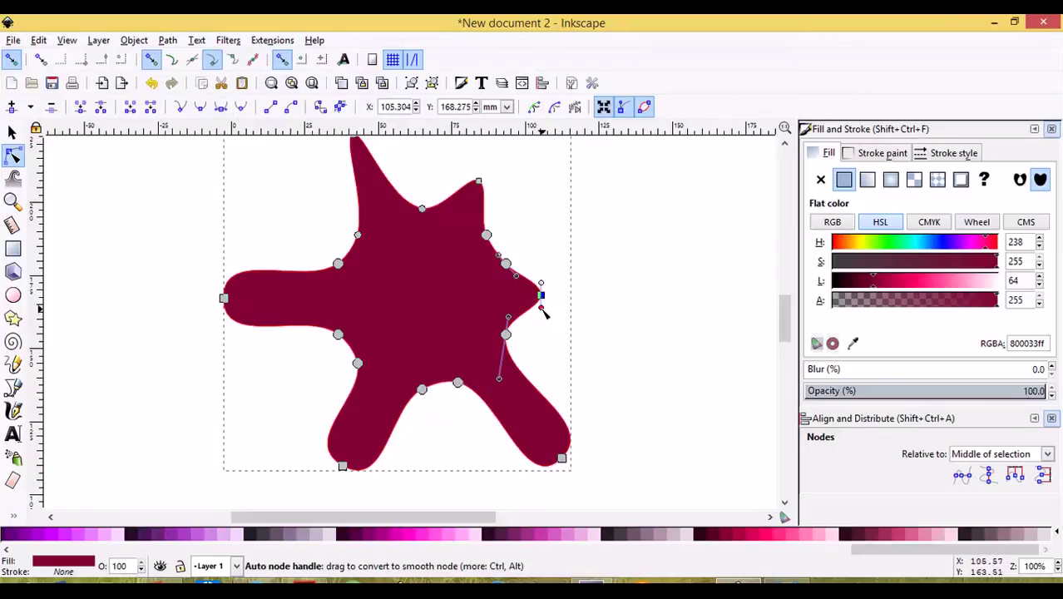
pyautogui.moveTo(542, 314); pyautogui.dragTo(542, 342)
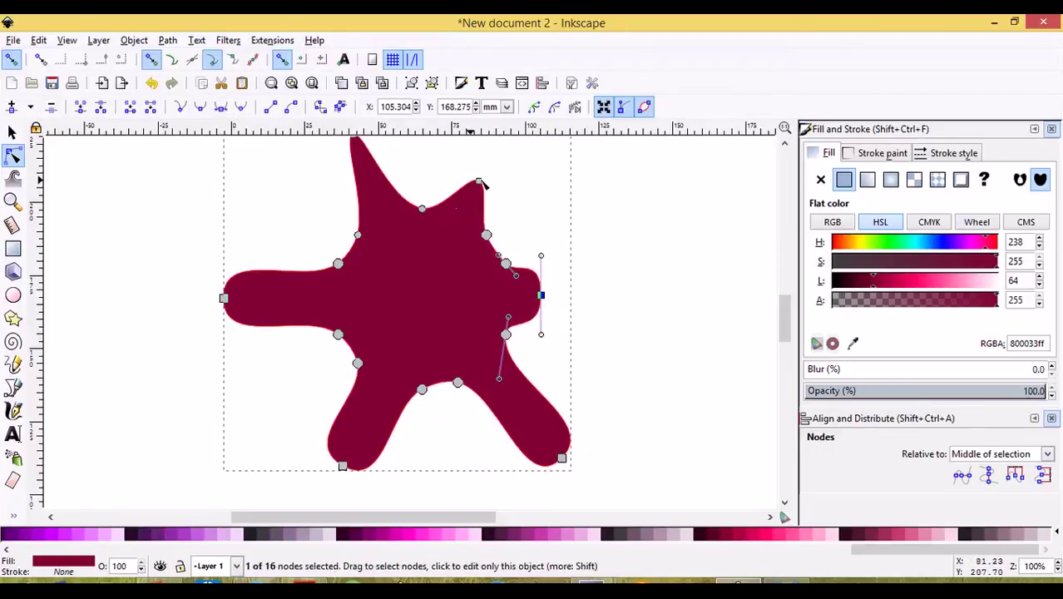
pyautogui.click(479, 181)
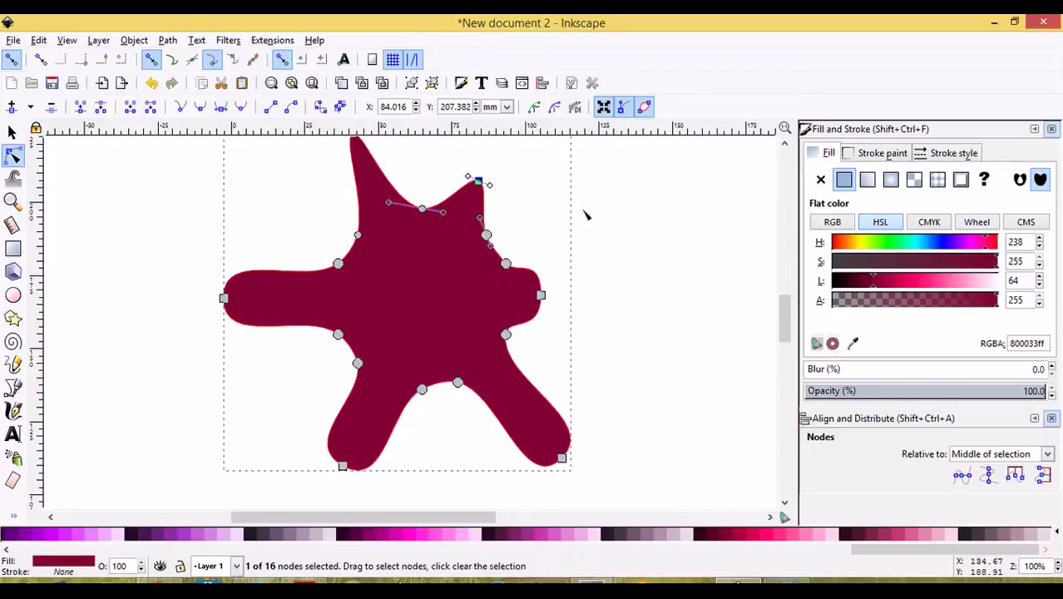
pyautogui.moveTo(497, 186); pyautogui.dragTo(503, 197)
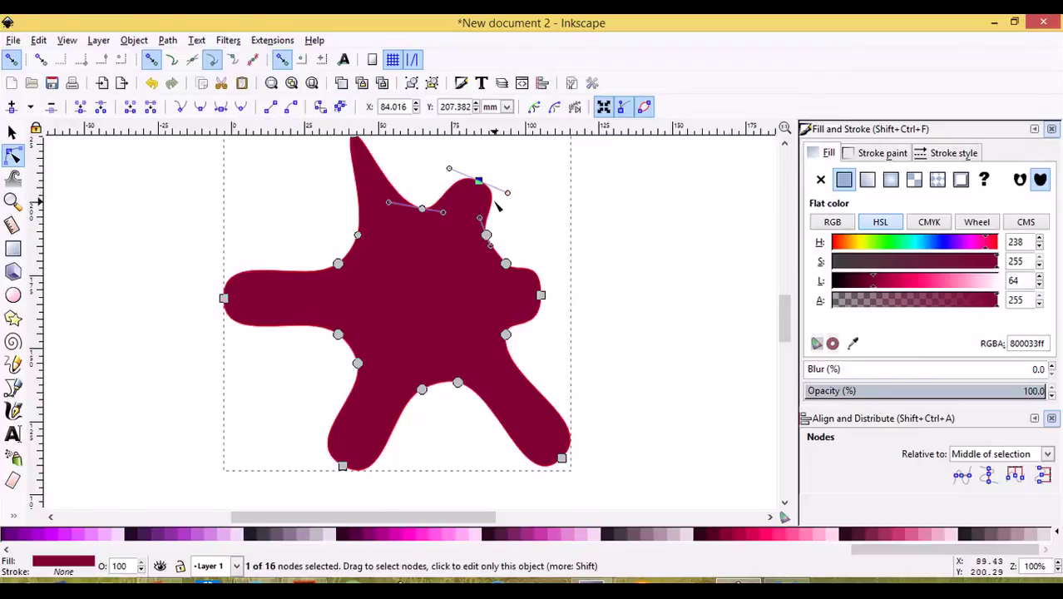
pyautogui.scroll(2, 499, 203)
pyautogui.click(353, 197)
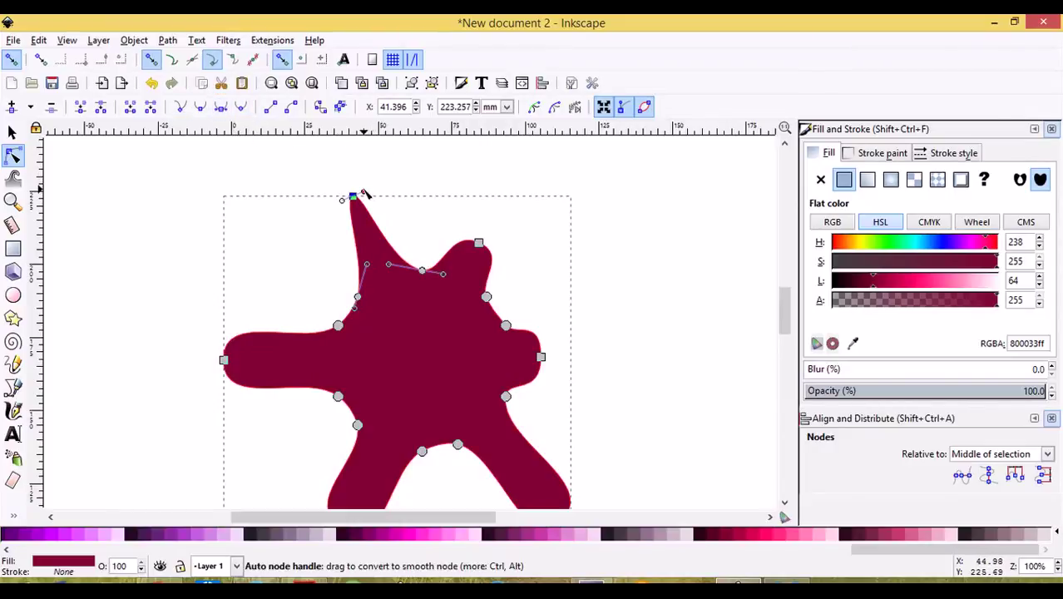
pyautogui.moveTo(363, 193); pyautogui.dragTo(393, 182)
pyautogui.scroll(-2, 440, 337)
# Zoom out, select every node and insert new nodes to double the splat to 32.
pyautogui.press('-')
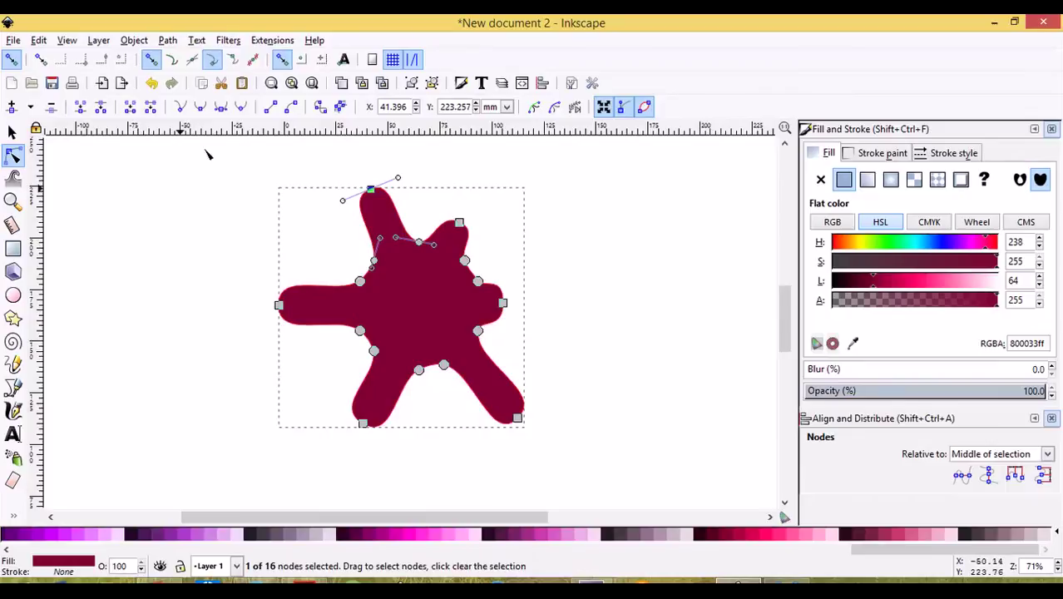
pyautogui.moveTo(207, 149); pyautogui.dragTo(589, 464)
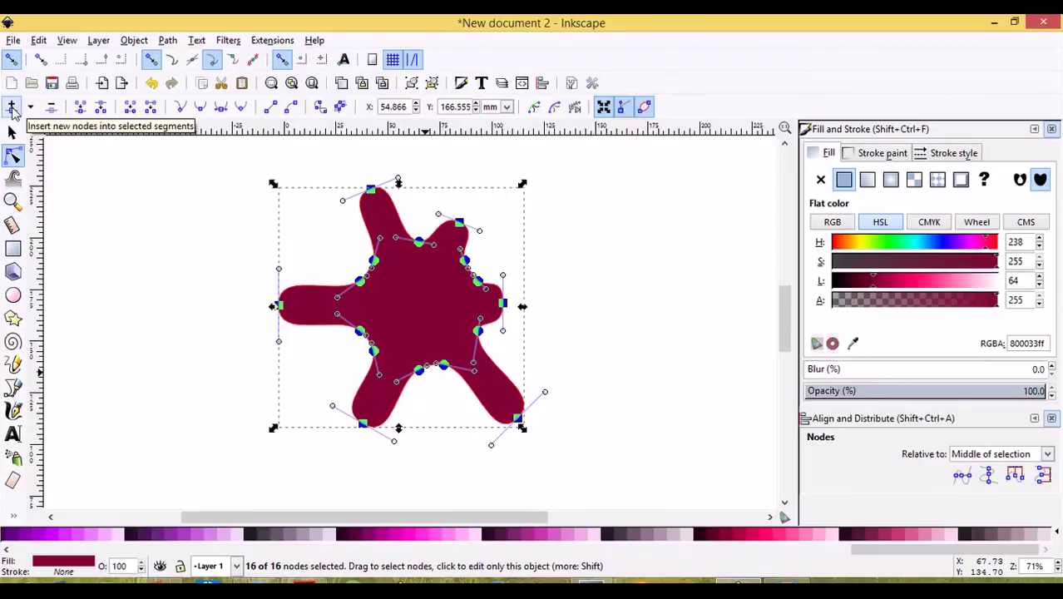
pyautogui.click(12, 109)
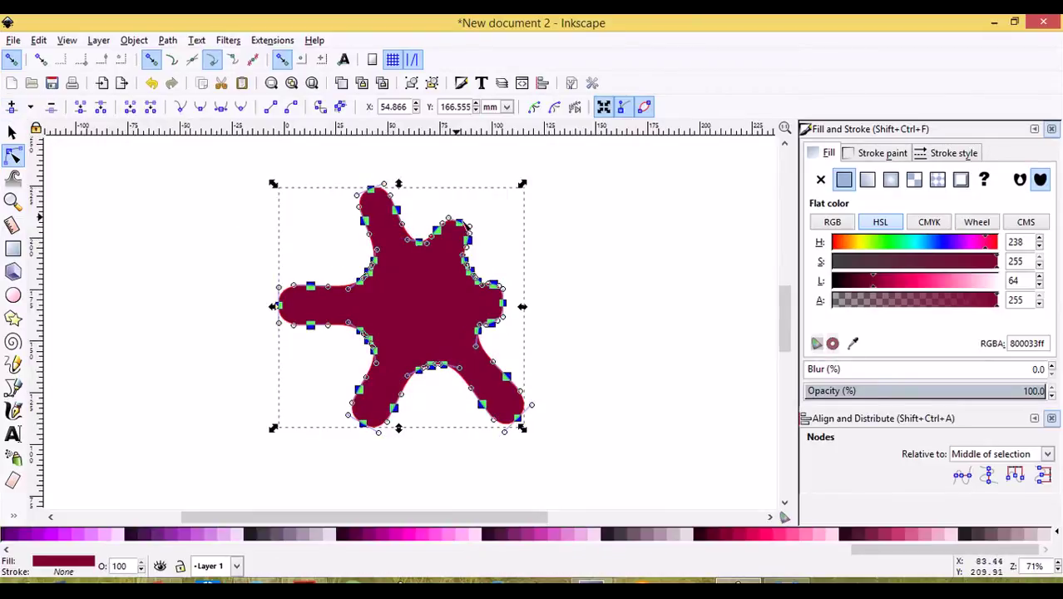
pyautogui.click(173, 337)
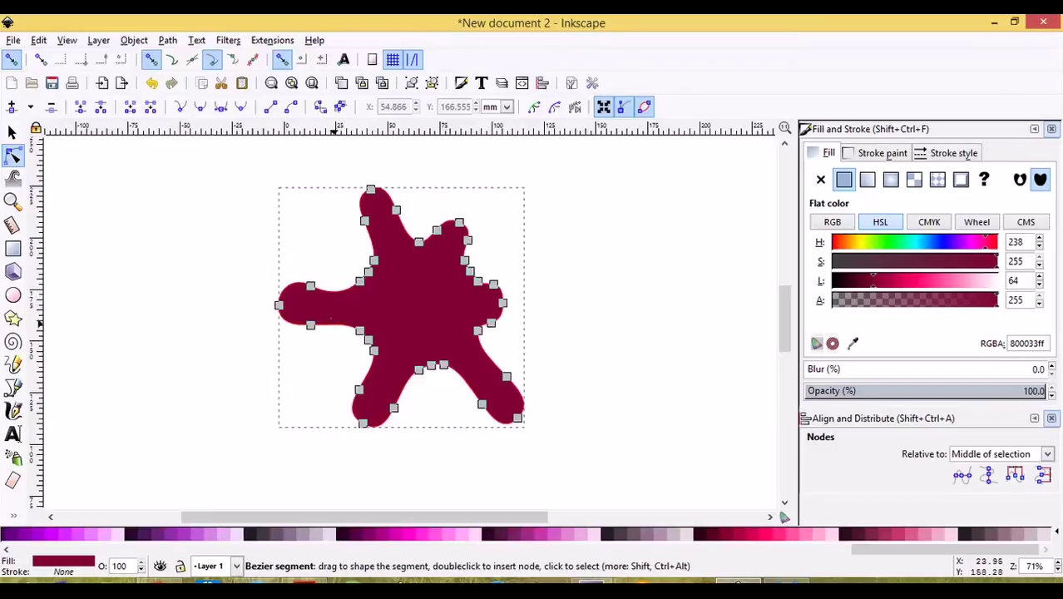
# Drag curve segments inward to pinch the arms into bulbous lobes, then reselect the path.
pyautogui.moveTo(348, 331); pyautogui.dragTo(343, 326)
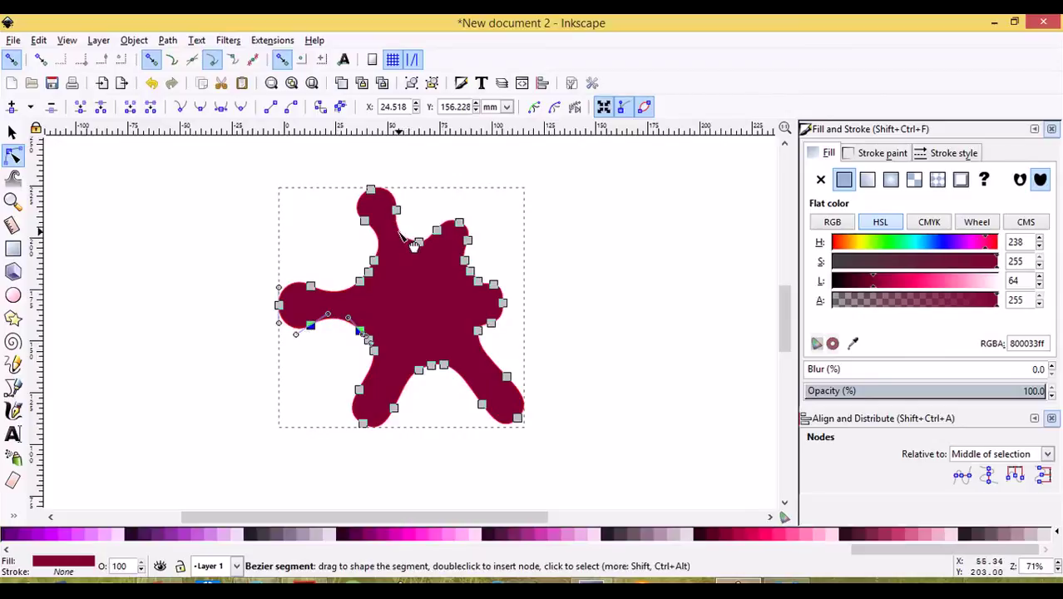
pyautogui.moveTo(439, 235); pyautogui.dragTo(443, 237)
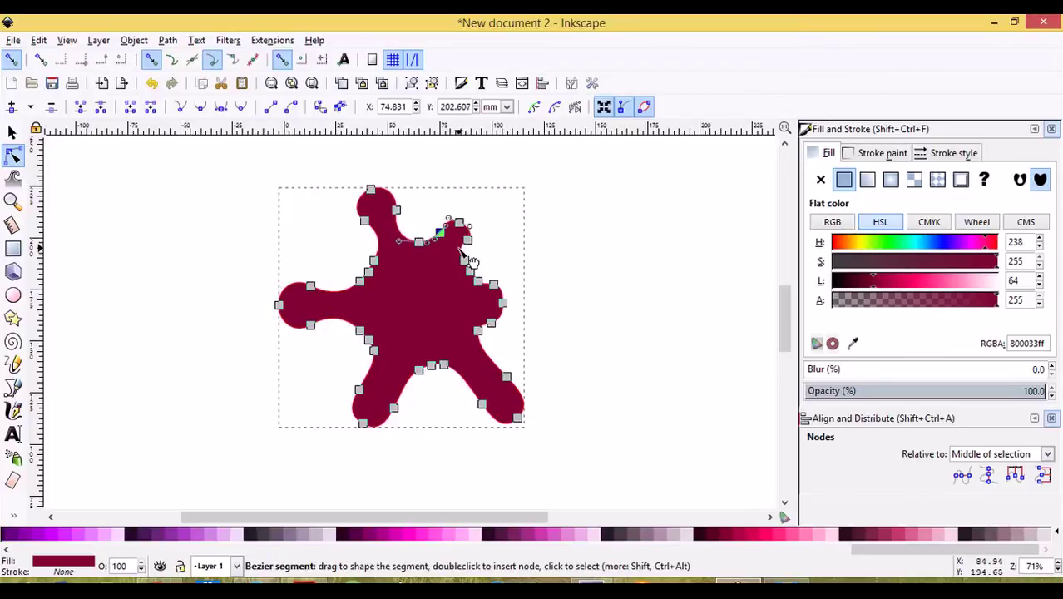
pyautogui.press('Escape')
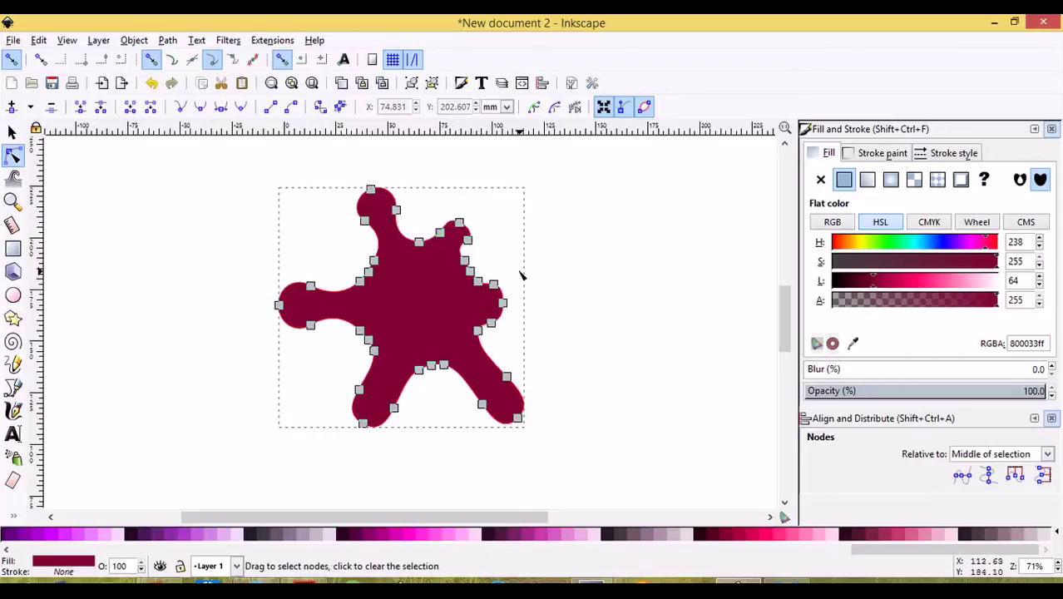
pyautogui.click(542, 299)
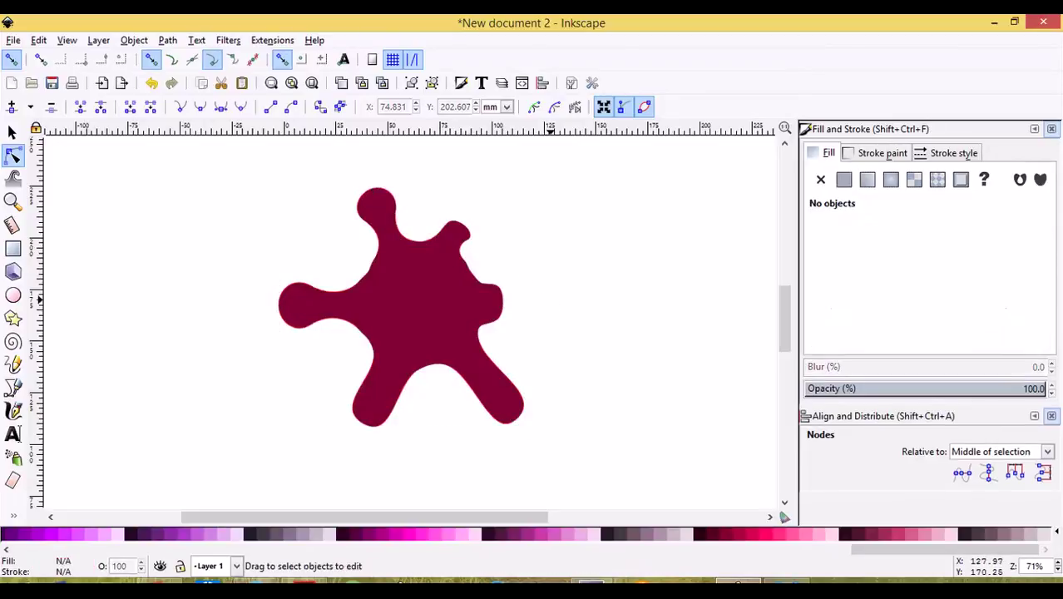
pyautogui.click(487, 291)
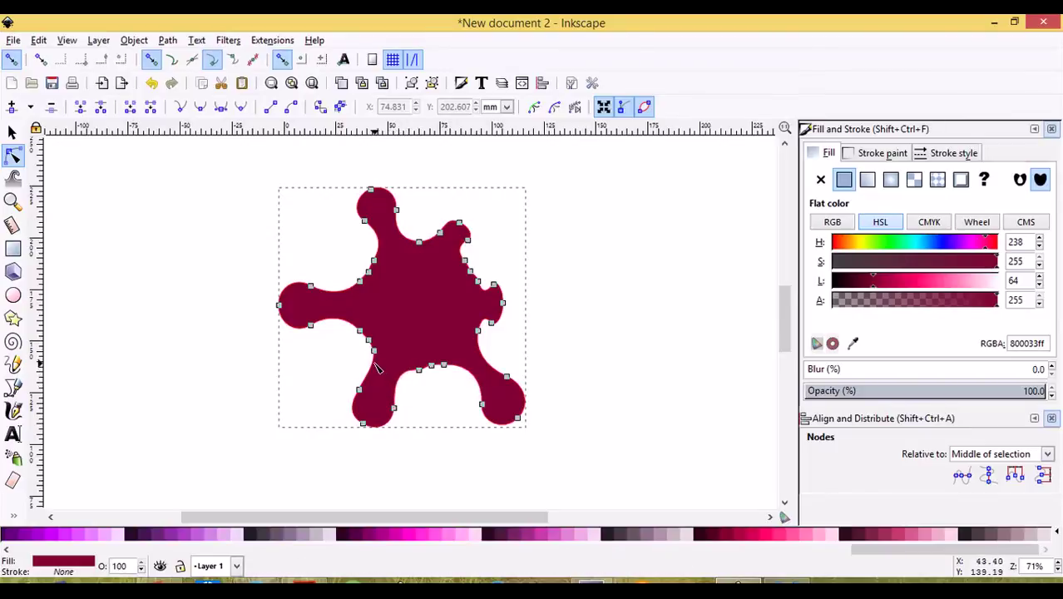
# Pull edge nodes on the upper-left, lower-left, lower and upper-right sides out into sharp spikes.
pyautogui.moveTo(375, 366); pyautogui.dragTo(383, 371)
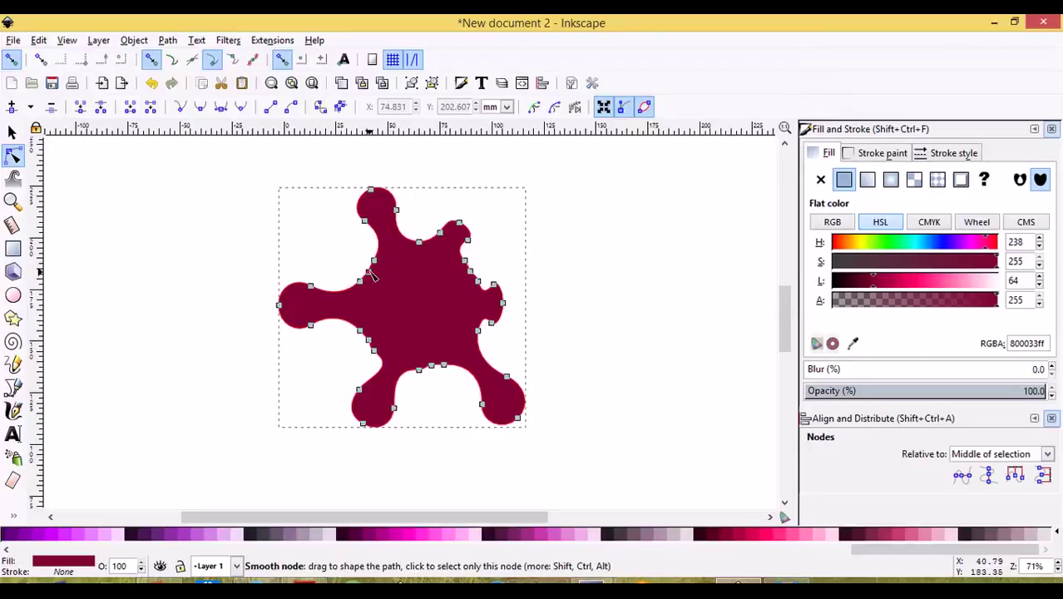
pyautogui.moveTo(370, 272); pyautogui.dragTo(348, 259)
pyautogui.moveTo(369, 339); pyautogui.dragTo(322, 376)
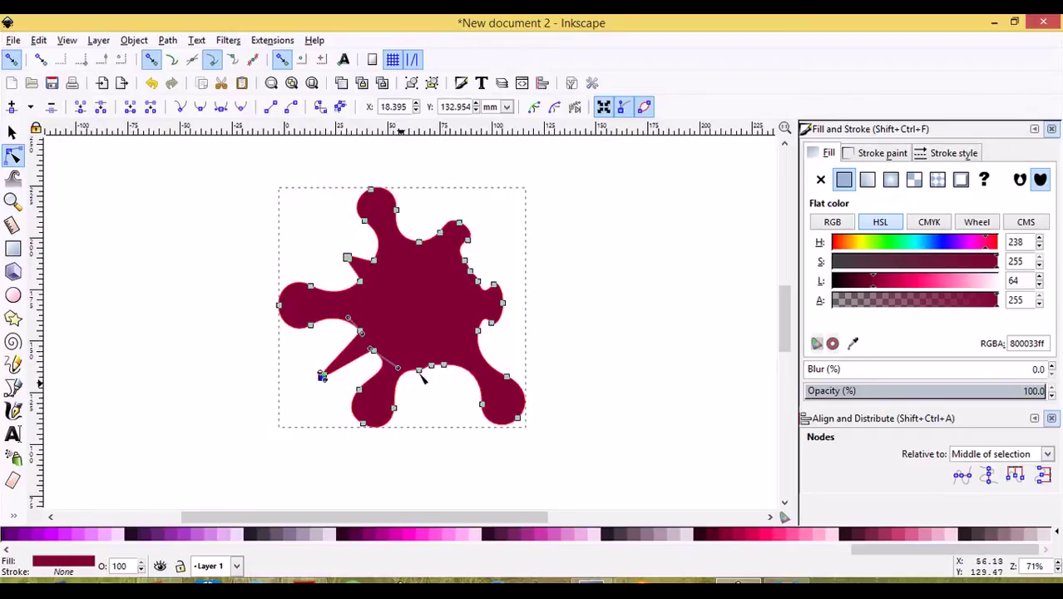
pyautogui.moveTo(432, 368); pyautogui.dragTo(440, 390)
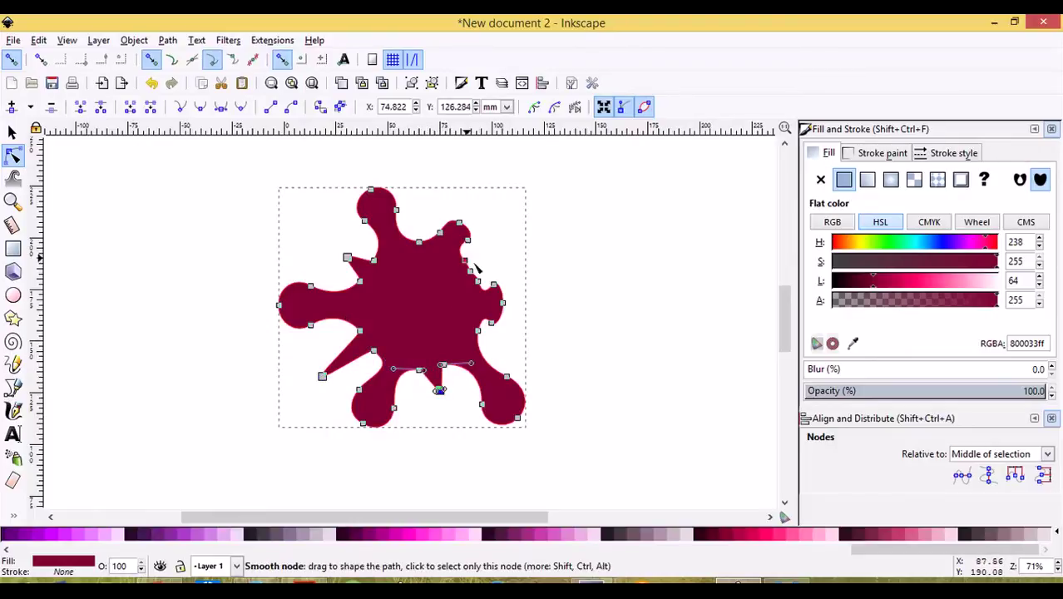
pyautogui.moveTo(484, 261); pyautogui.dragTo(522, 239)
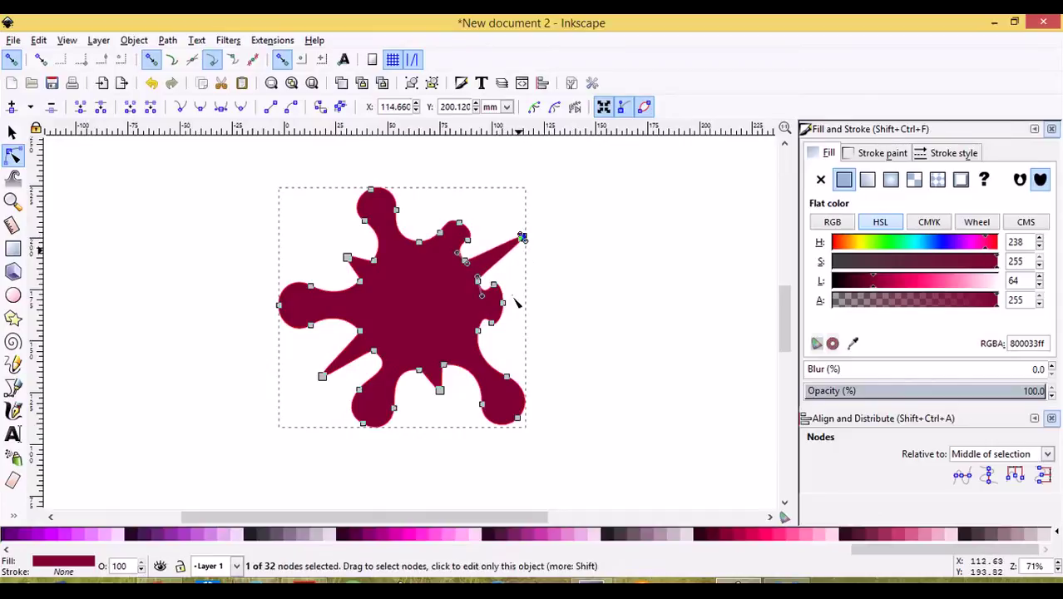
# Nudge the upper-right lobe's nodes and select the right lobe's nodes for tweaking.
pyautogui.click(582, 319)
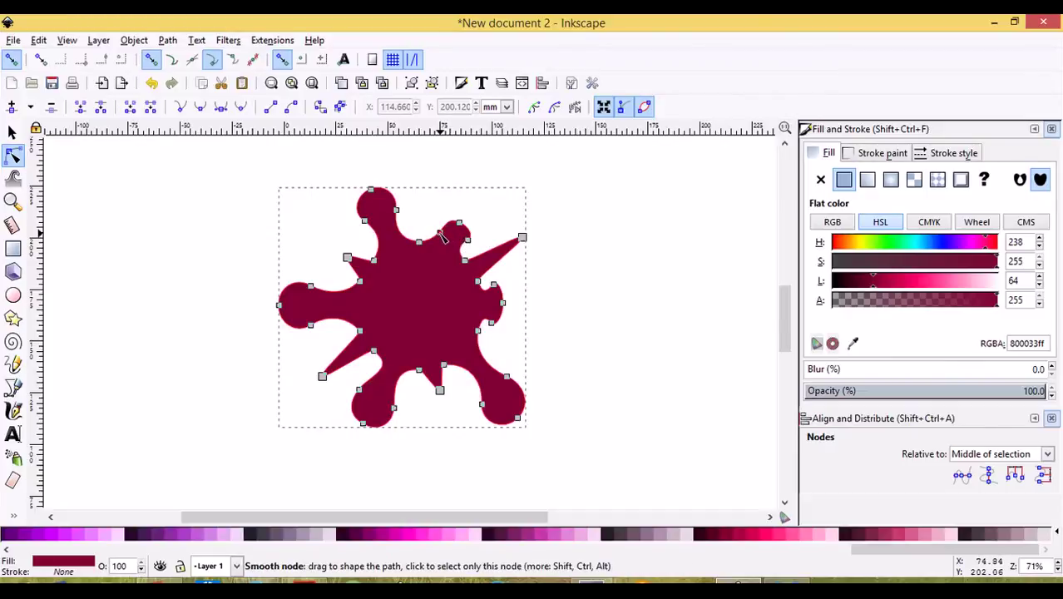
pyautogui.moveTo(442, 239); pyautogui.dragTo(445, 242)
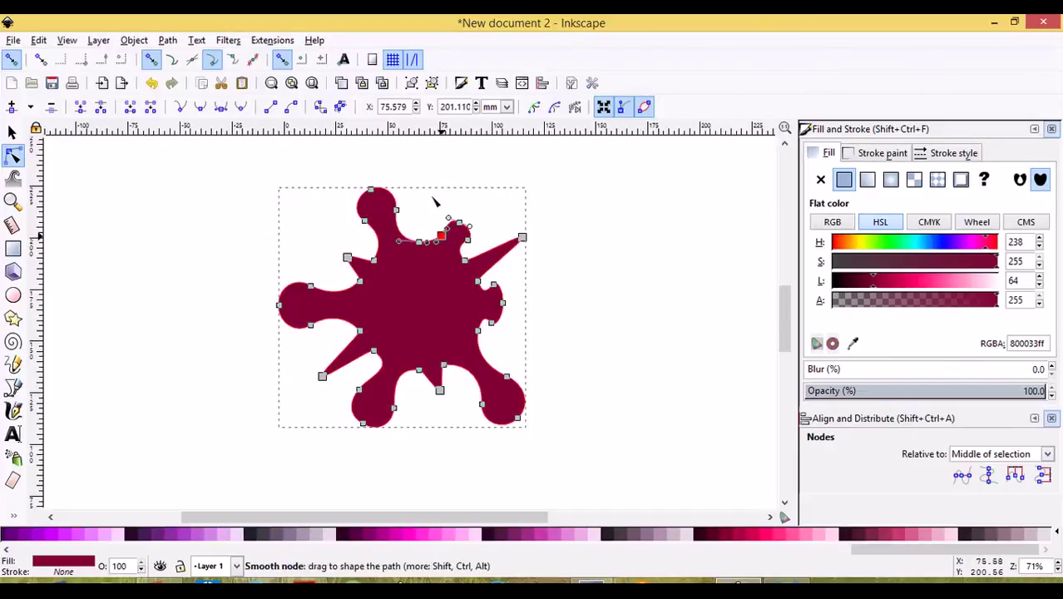
pyautogui.moveTo(433, 200); pyautogui.dragTo(471, 213)
pyautogui.click(430, 209)
pyautogui.click(430, 209)
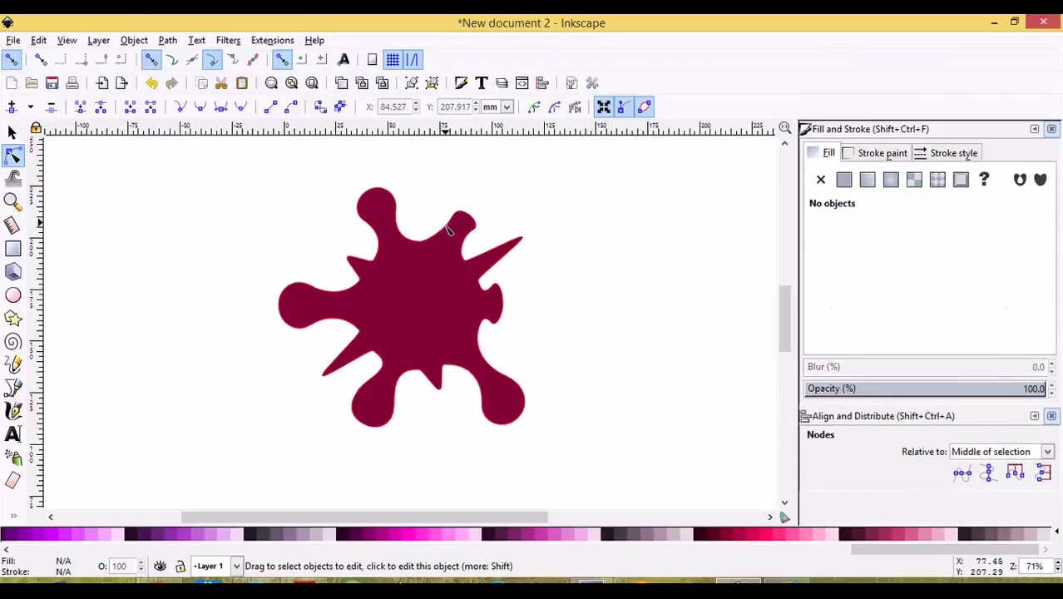
pyautogui.click(457, 244)
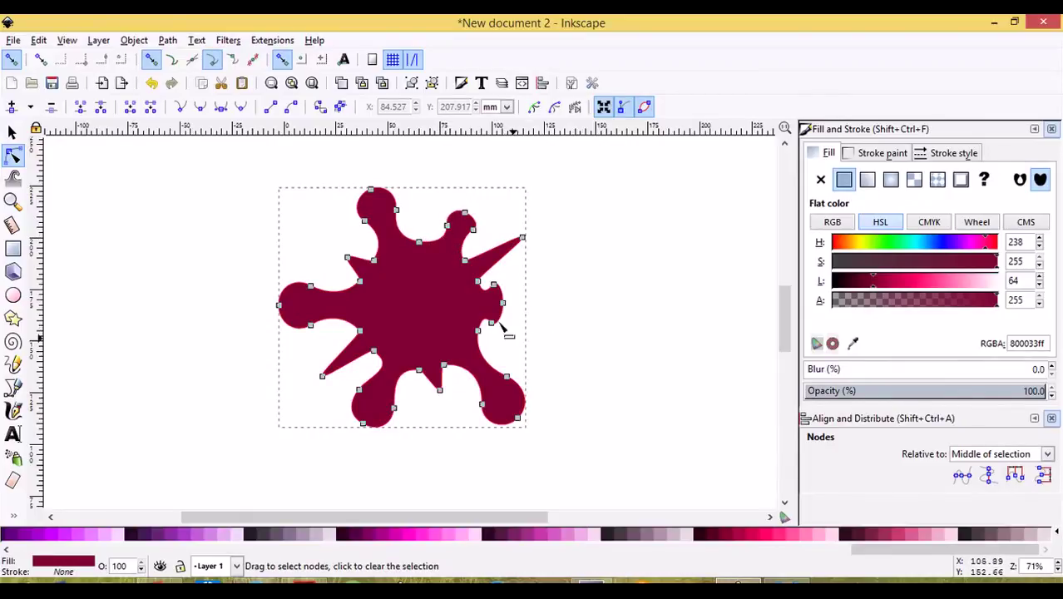
pyautogui.moveTo(510, 335); pyautogui.dragTo(536, 308)
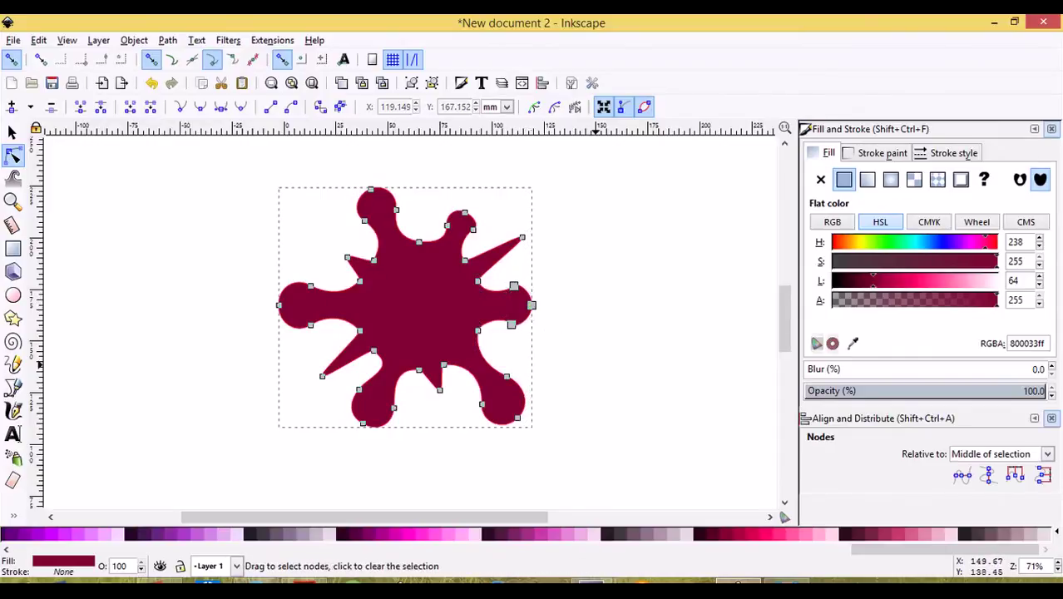
# Reshape the right lobe's curve by dragging two of its nodes into a narrower neck.
pyautogui.click(598, 368)
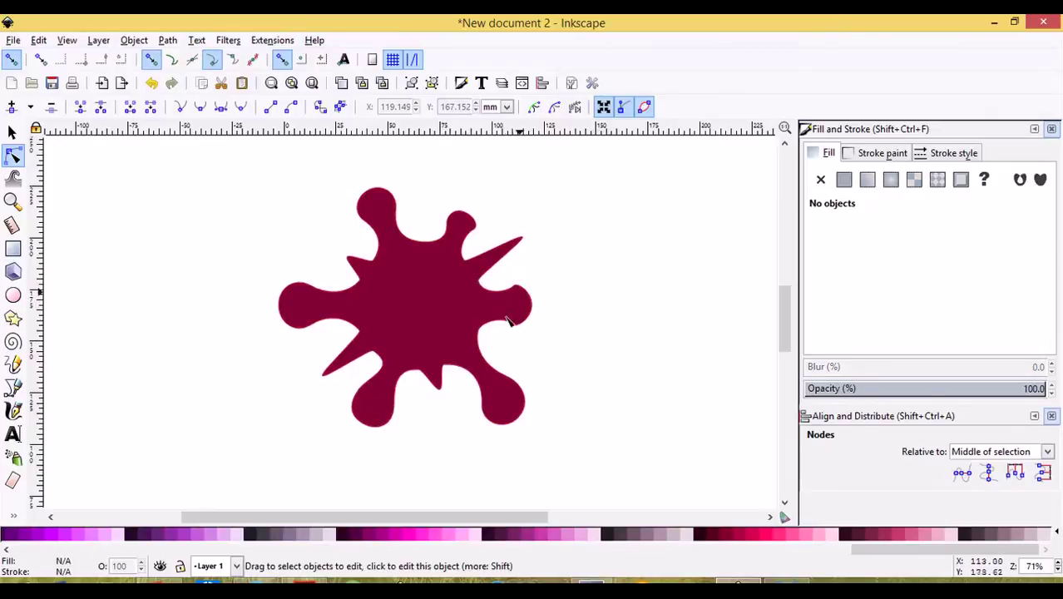
pyautogui.click(521, 290)
pyautogui.click(514, 286)
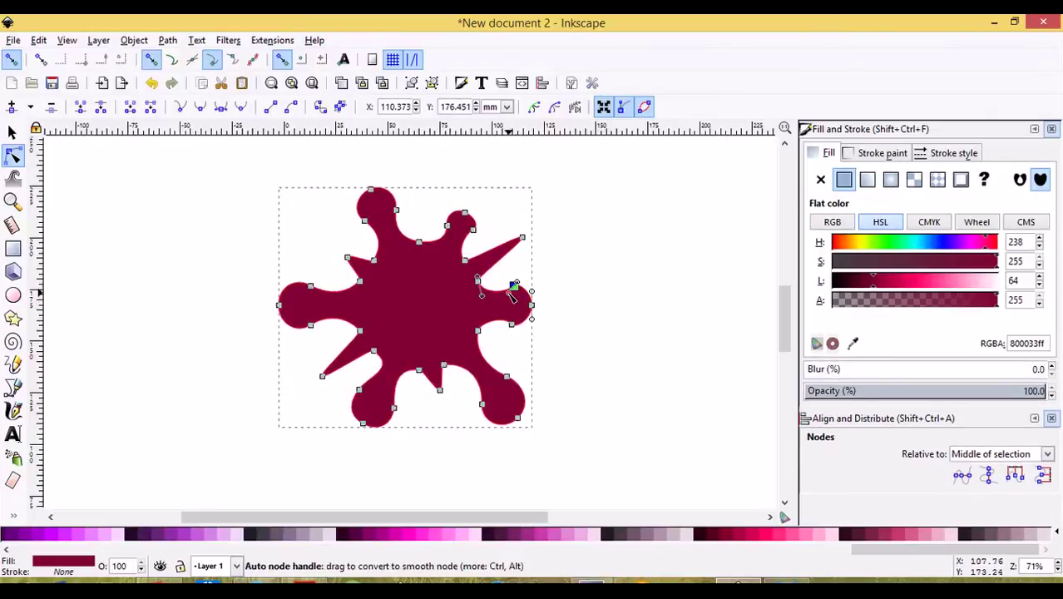
pyautogui.moveTo(513, 286); pyautogui.dragTo(526, 296)
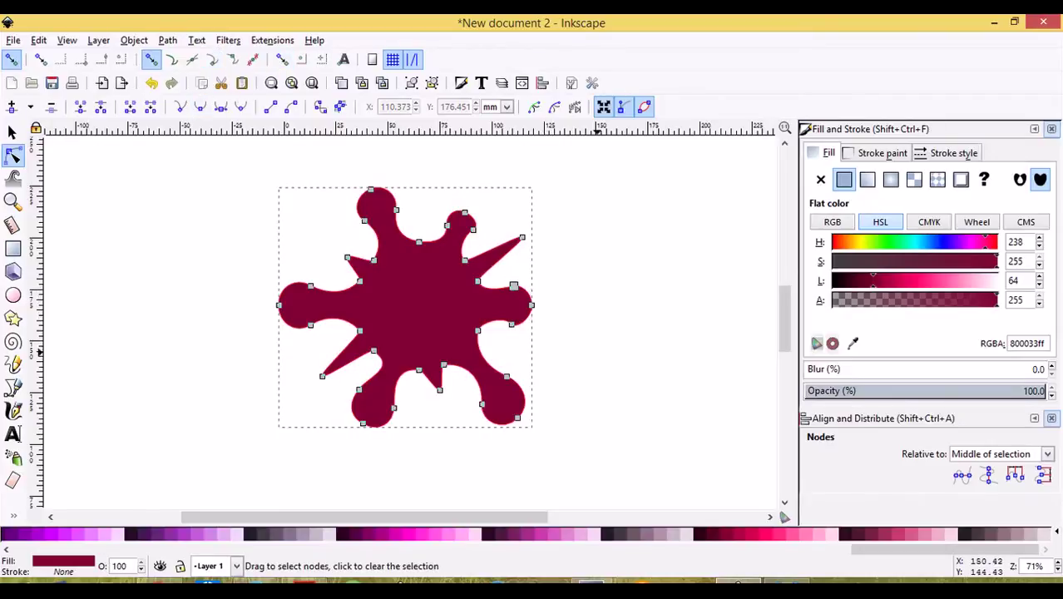
pyautogui.click(597, 356)
pyautogui.click(509, 321)
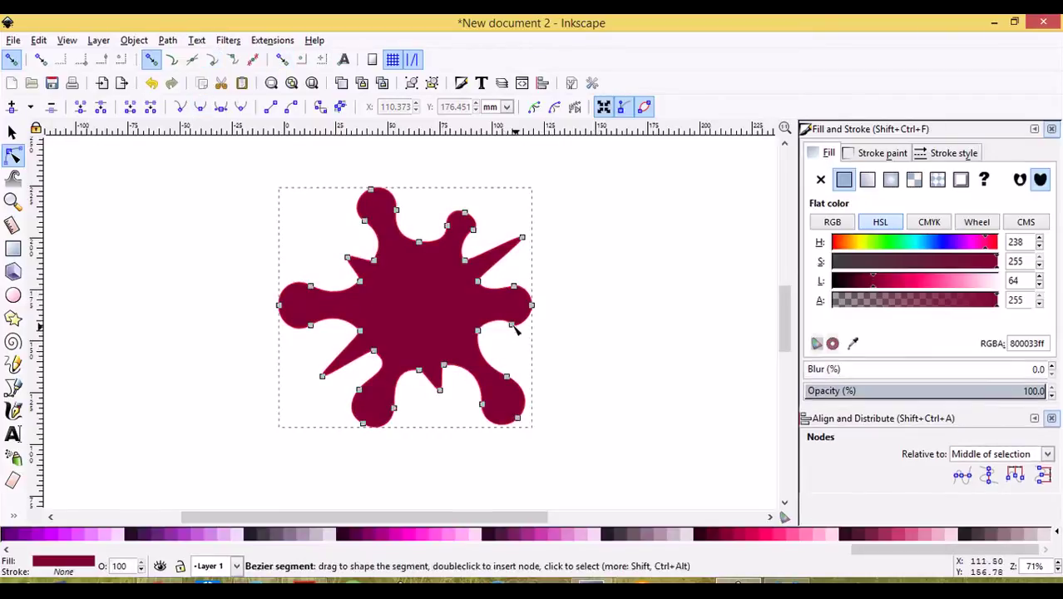
pyautogui.click(505, 318)
pyautogui.moveTo(509, 323); pyautogui.dragTo(494, 318)
# Smooth the small top lobe's curve, then clear the node selection.
pyautogui.click(753, 372)
pyautogui.click(640, 411)
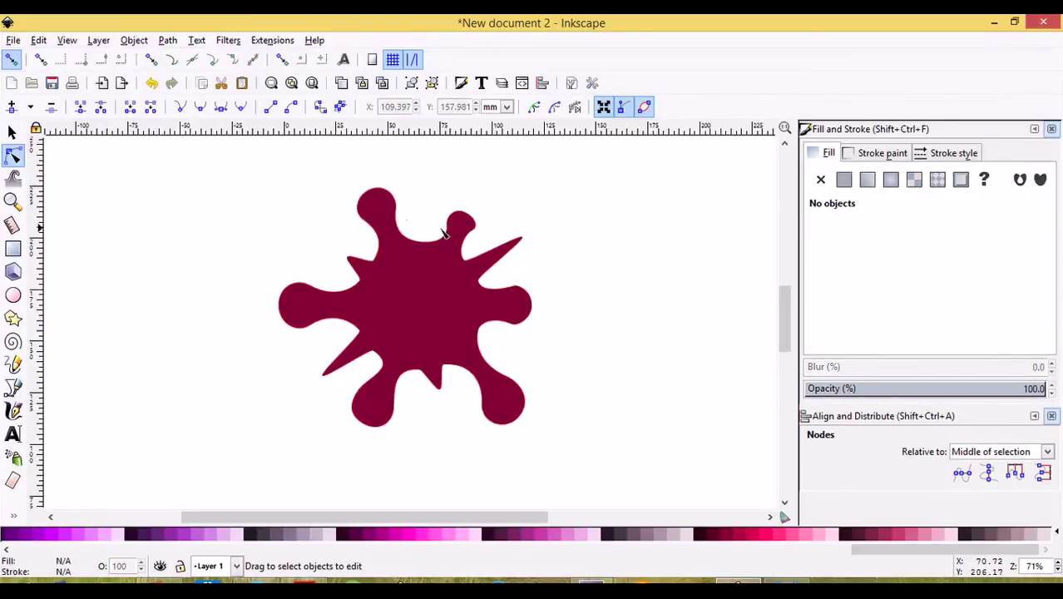
pyautogui.click(471, 232)
pyautogui.click(473, 230)
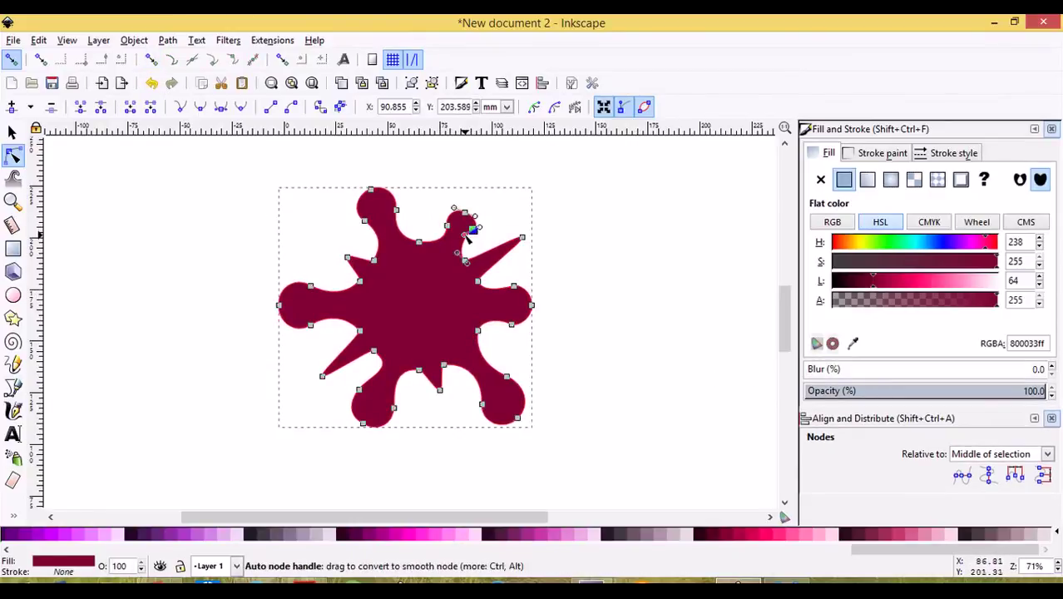
pyautogui.moveTo(466, 238); pyautogui.dragTo(464, 241)
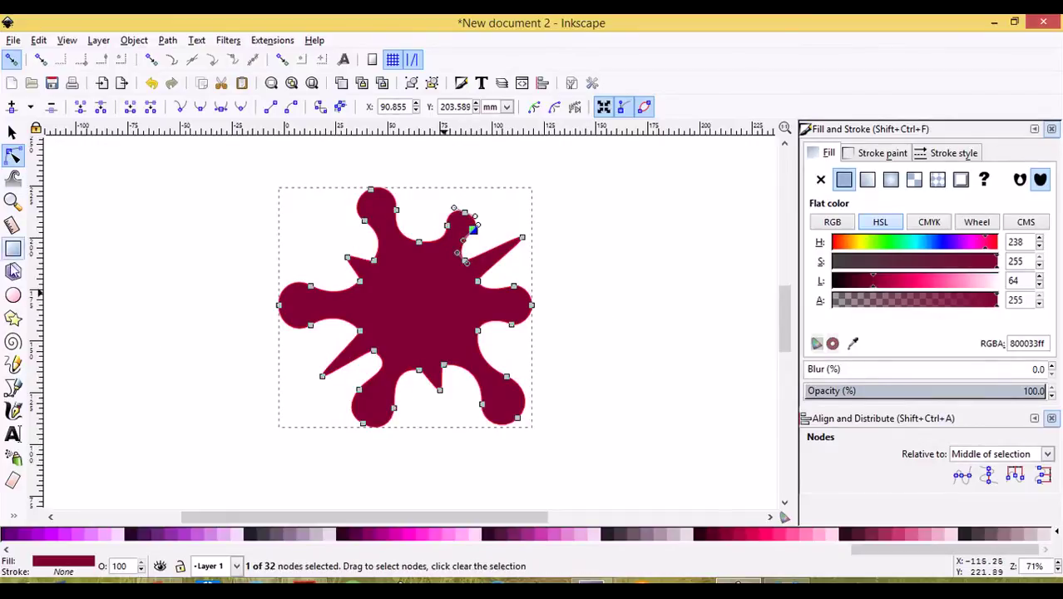
pyautogui.click(209, 300)
# Draw a small circle left of the splat and convert it to a path.
pyautogui.click(12, 132)
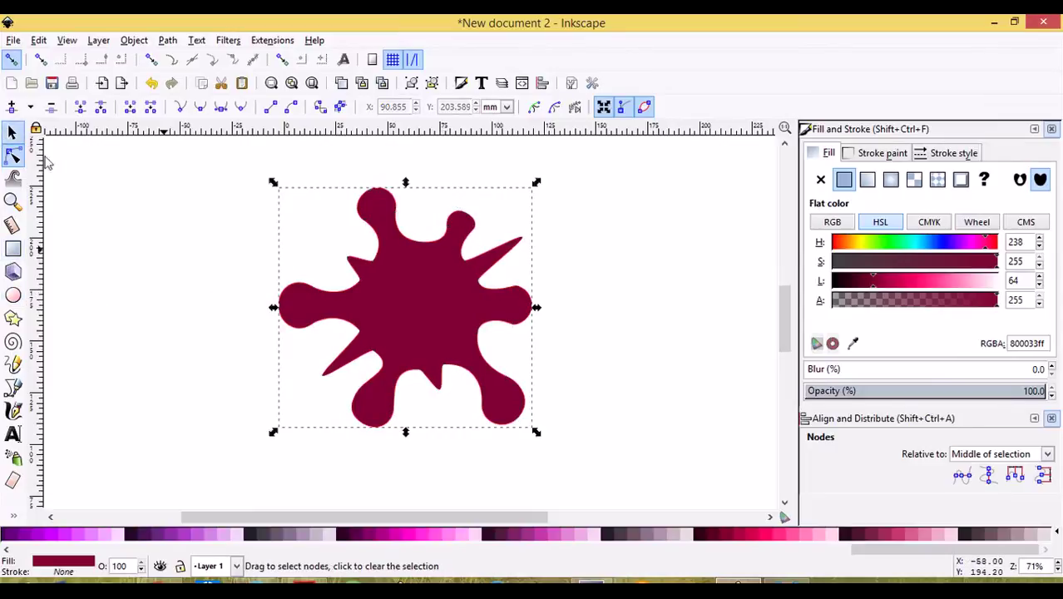
pyautogui.click(142, 349)
pyautogui.moveTo(211, 519); pyautogui.dragTo(169, 519)
pyautogui.click(14, 294)
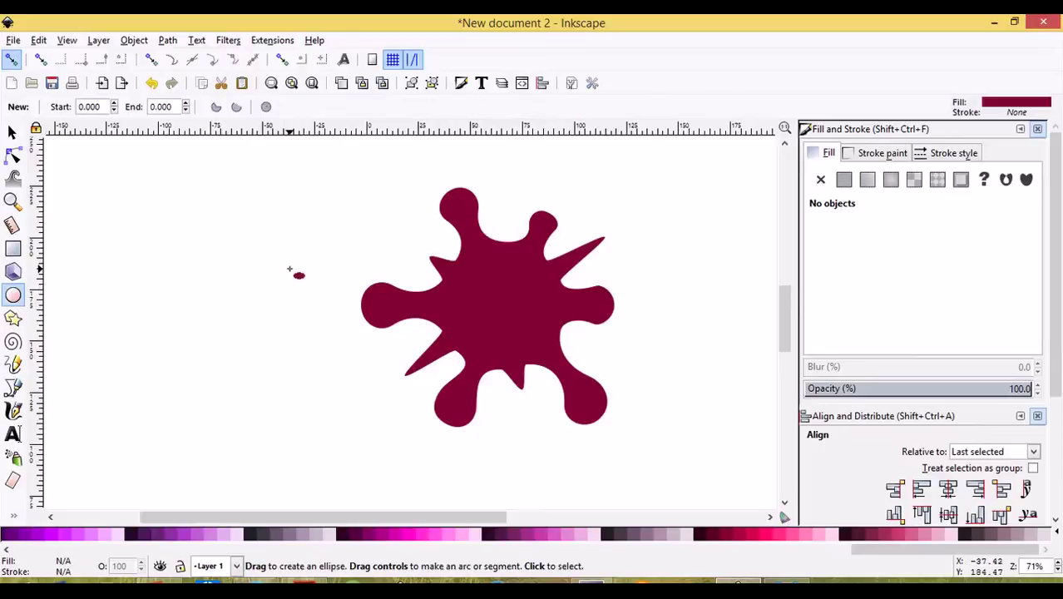
pyautogui.moveTo(252, 265)
pyautogui.mouseDown()
pyautogui.moveTo(284, 299)
pyautogui.moveTo(275, 292)
pyautogui.mouseUp()
pyautogui.click(169, 39)
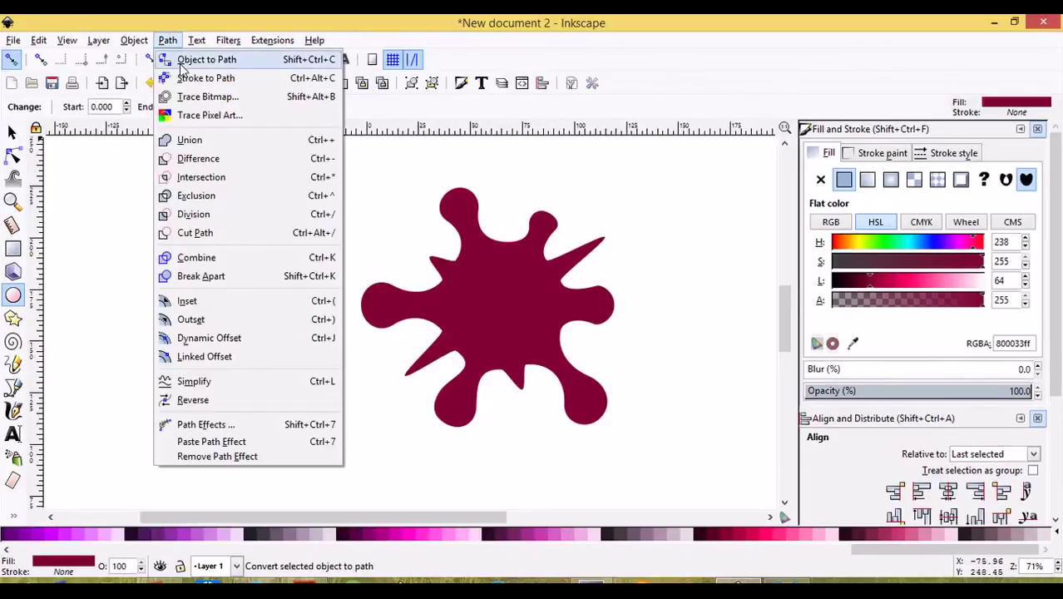
pyautogui.click(181, 64)
# Shape the circle into a teardrop: smooth top node pulled up, bottom node made sharp.
pyautogui.click(13, 156)
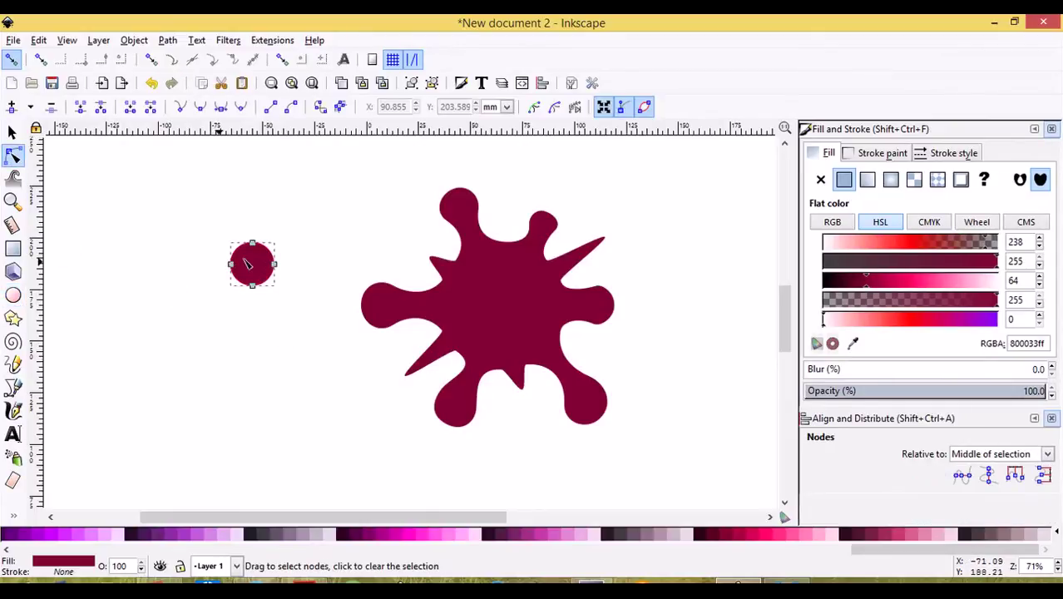
pyautogui.moveTo(237, 267); pyautogui.dragTo(276, 258)
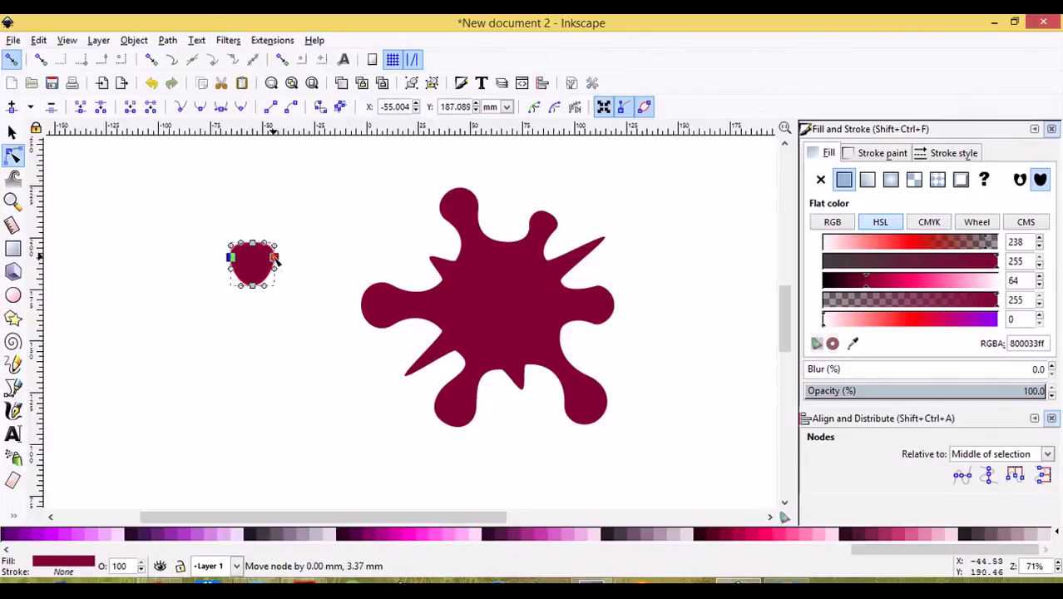
pyautogui.click(252, 242)
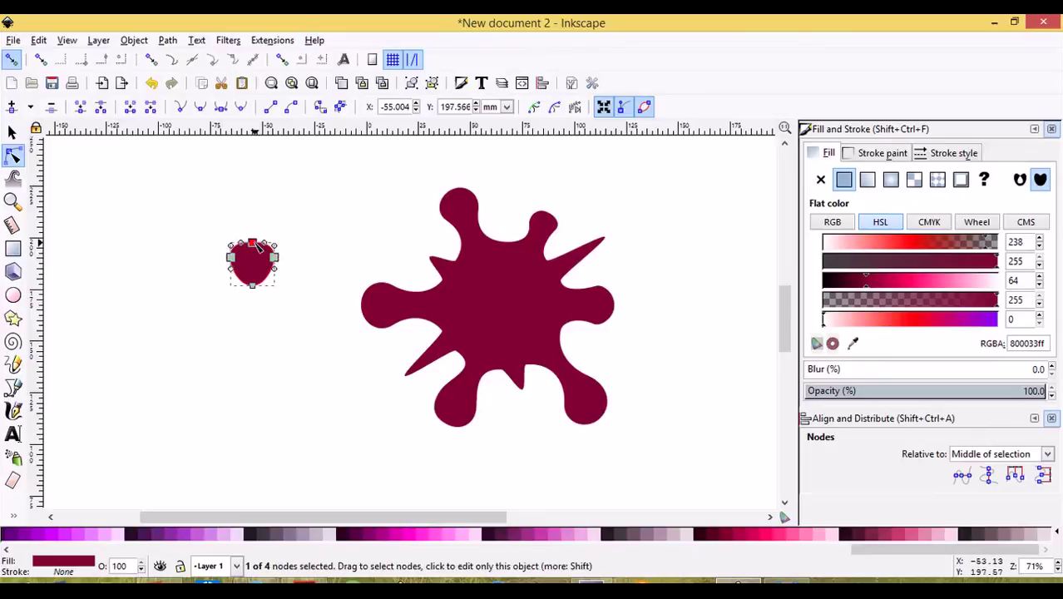
pyautogui.click(241, 109)
pyautogui.moveTo(252, 243); pyautogui.dragTo(252, 234)
pyautogui.click(252, 286)
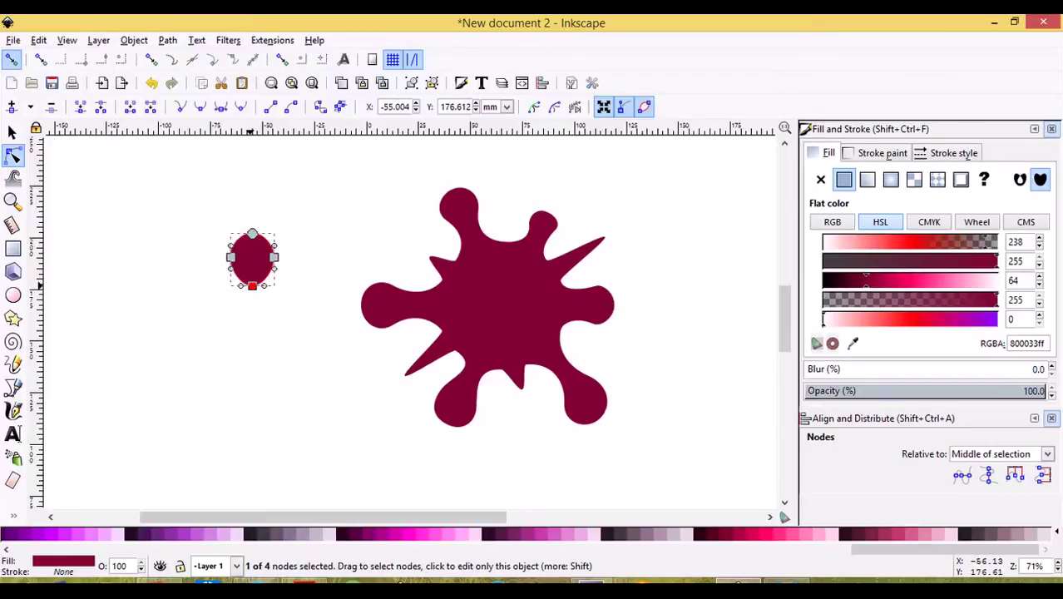
pyautogui.click(181, 109)
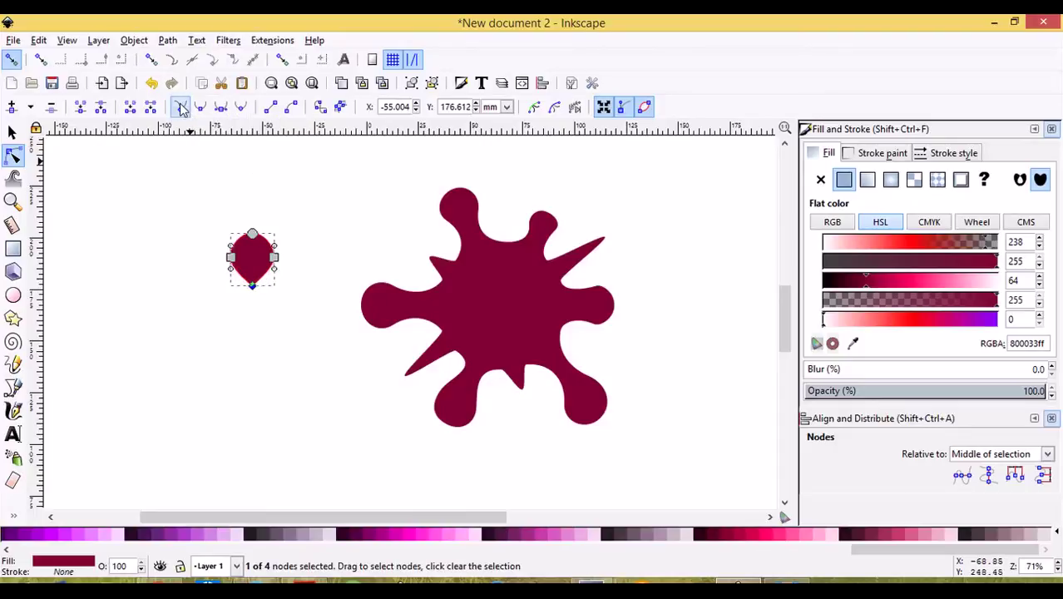
pyautogui.click(231, 309)
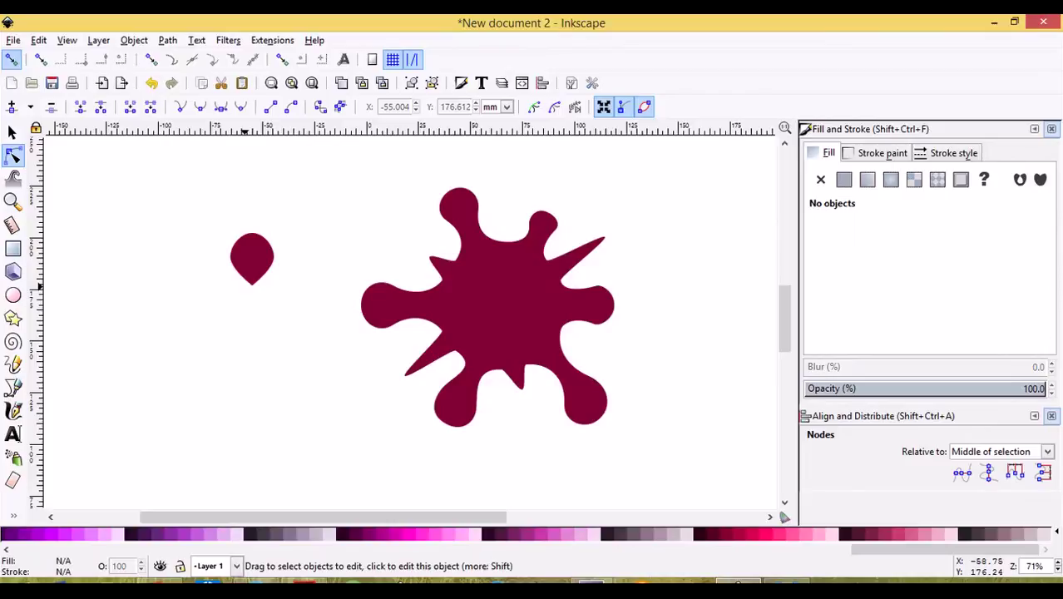
pyautogui.click(256, 268)
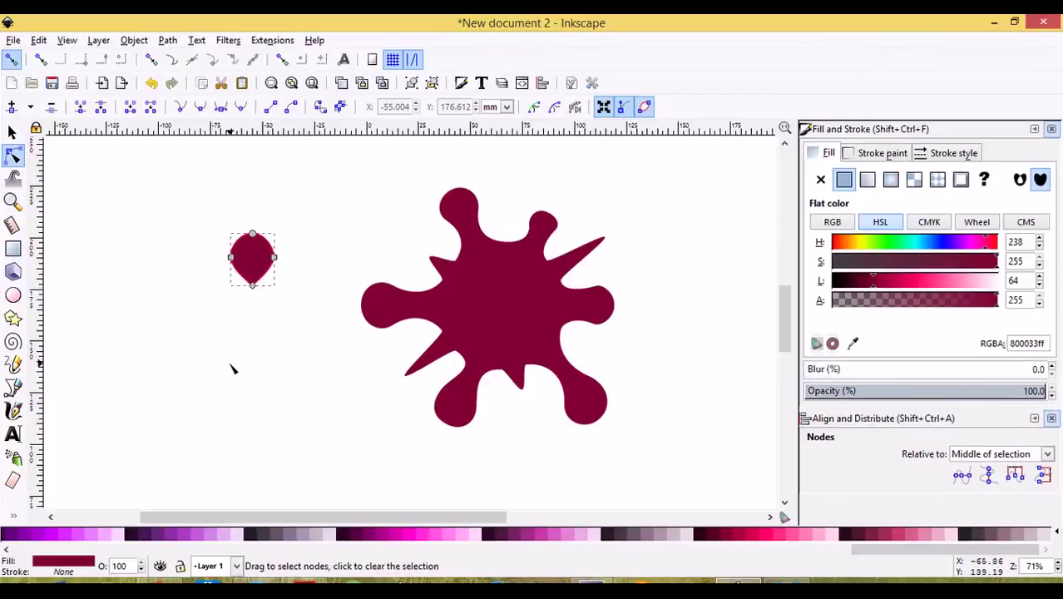
# Stretch the teardrop taller and narrower to about 18.3 × 26.6 mm, keeping its bottom point sharp.
pyautogui.press('s')
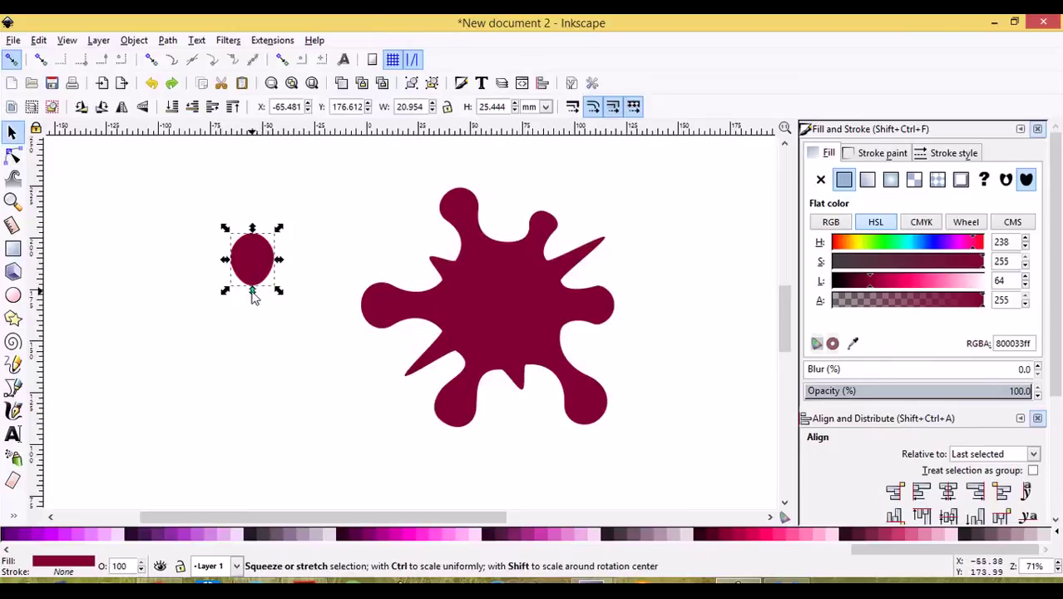
pyautogui.moveTo(252, 291)
pyautogui.mouseDown()
pyautogui.moveTo(254, 314)
pyautogui.moveTo(251, 299)
pyautogui.mouseUp()
pyautogui.moveTo(279, 262); pyautogui.dragTo(277, 264)
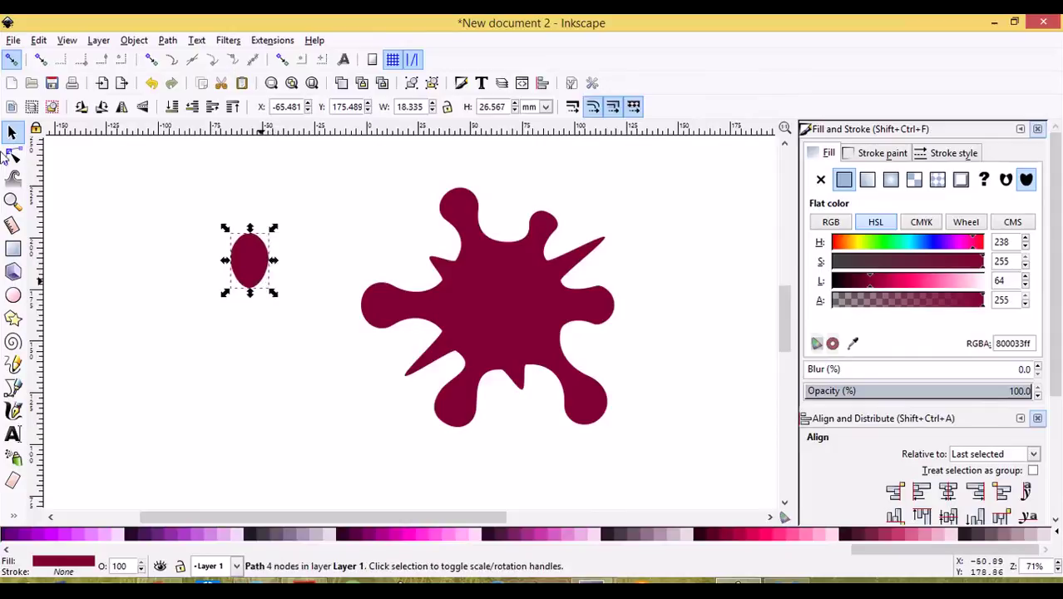
pyautogui.click(13, 156)
pyautogui.click(249, 288)
pyautogui.click(181, 107)
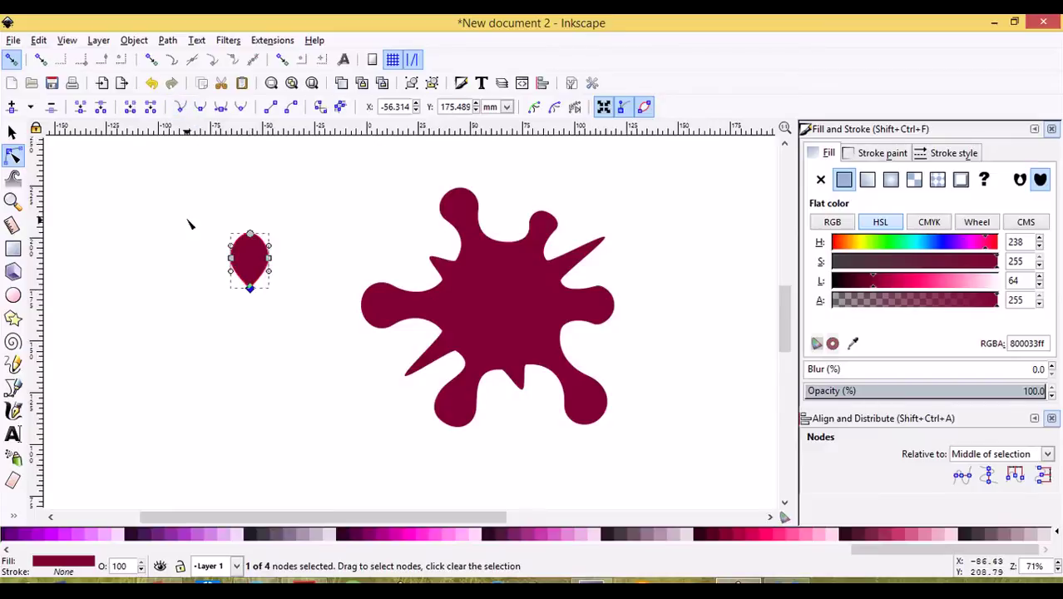
pyautogui.click(11, 133)
pyautogui.moveTo(135, 201); pyautogui.dragTo(304, 335)
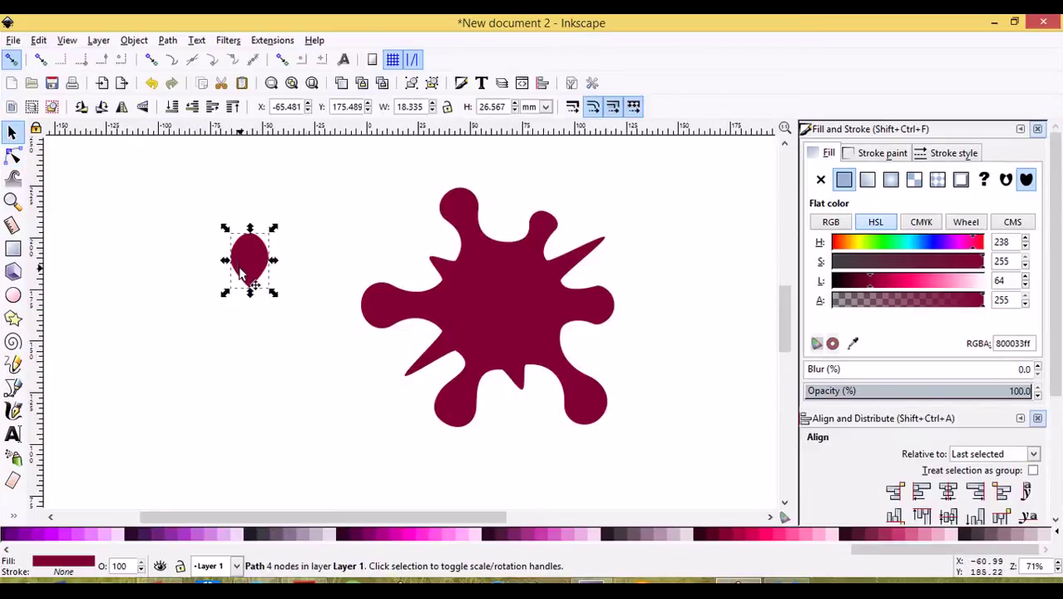
# Duplicate the teardrop, then tilt it, shrink it to about 72% and place it by the splat's top left.
pyautogui.rightClick(240, 268)
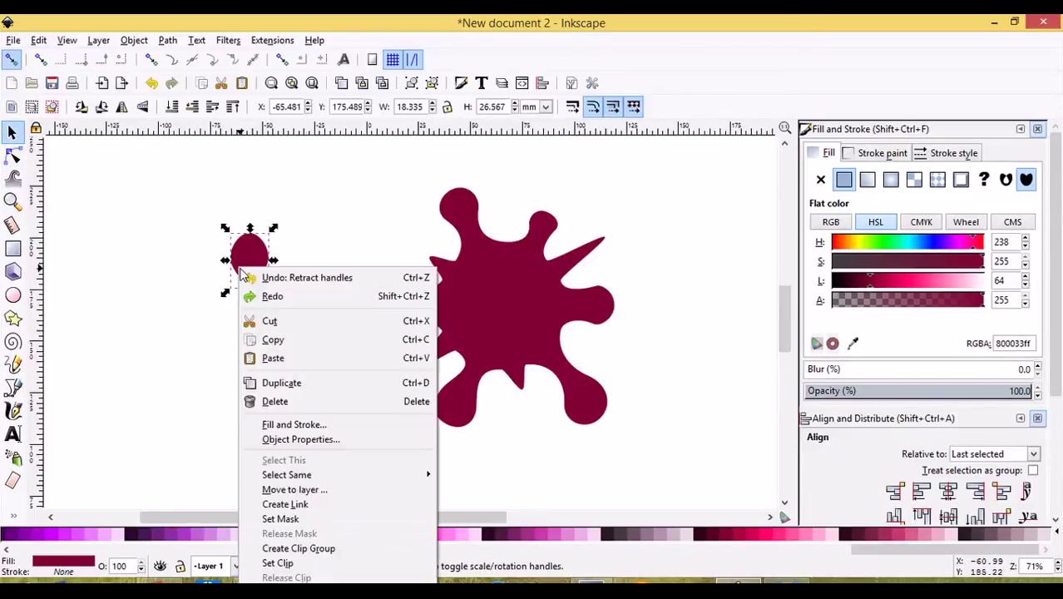
pyautogui.click(297, 385)
pyautogui.moveTo(255, 265); pyautogui.dragTo(417, 227)
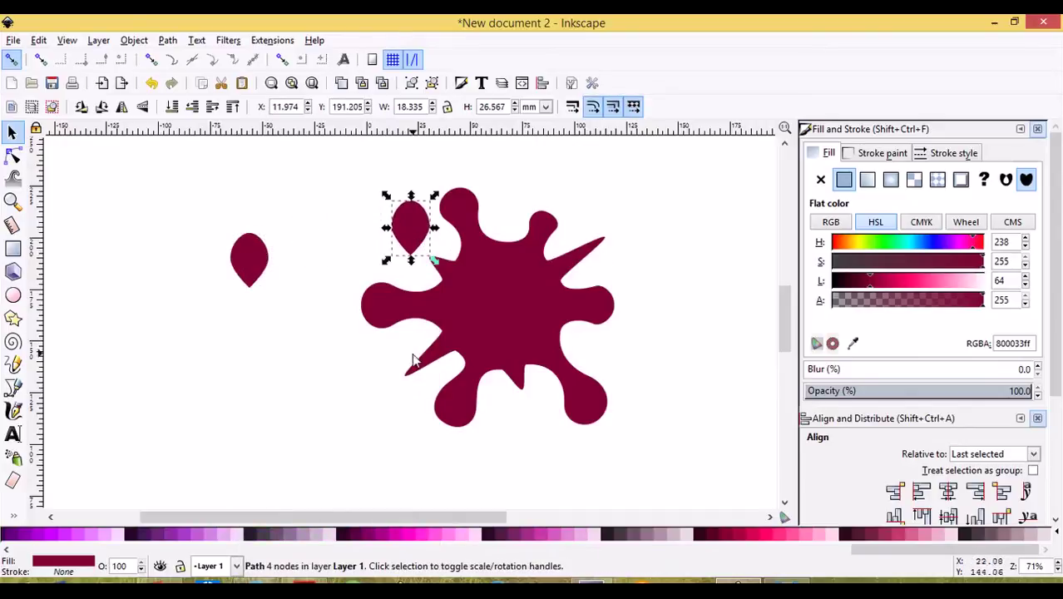
pyautogui.click(427, 253)
pyautogui.moveTo(434, 258); pyautogui.dragTo(458, 250)
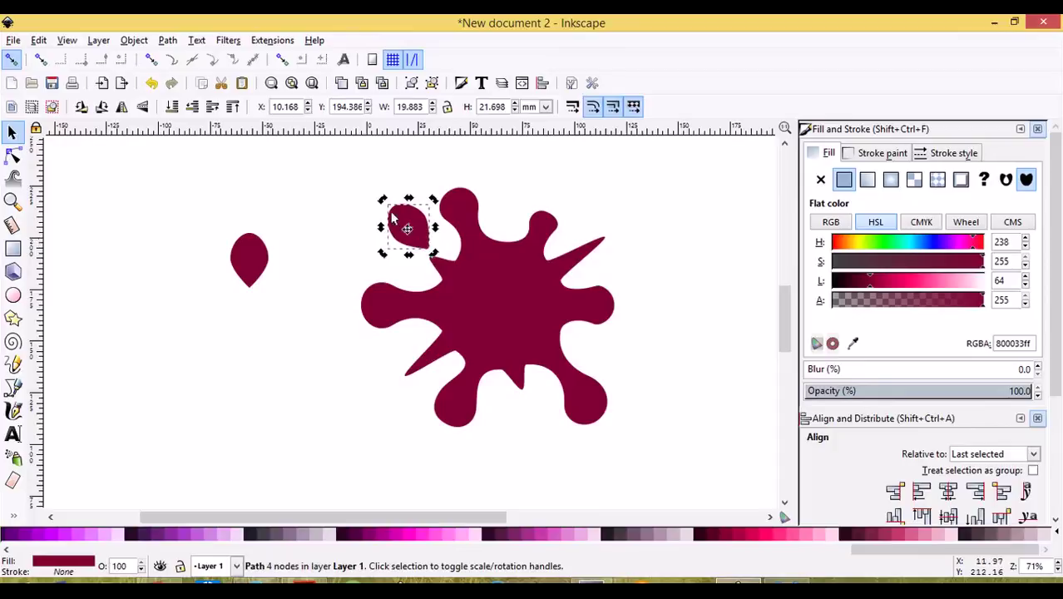
pyautogui.moveTo(392, 214); pyautogui.dragTo(378, 221)
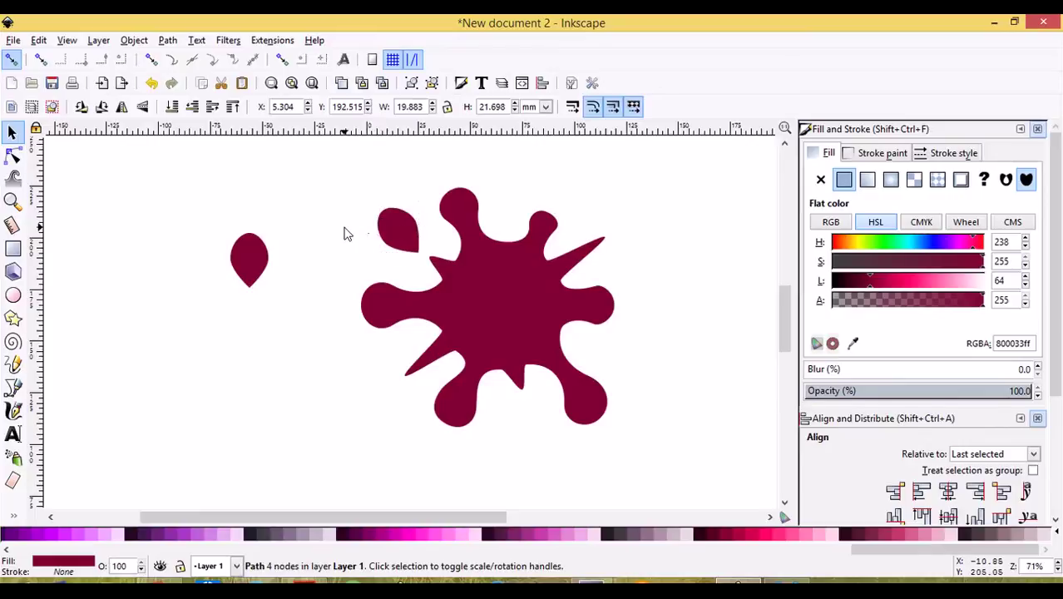
pyautogui.click(355, 233)
pyautogui.click(408, 226)
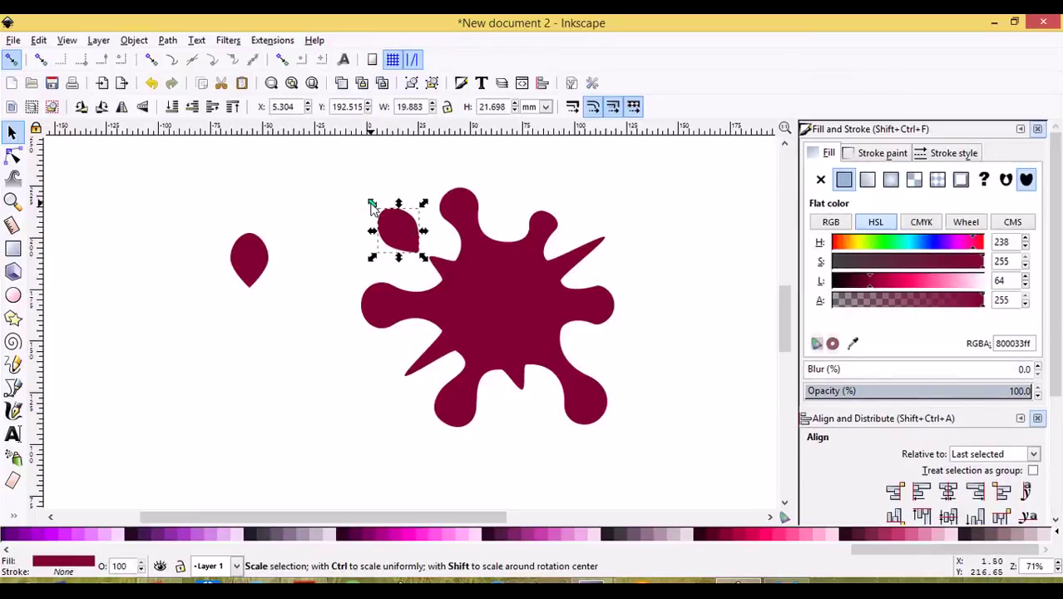
pyautogui.moveTo(372, 207); pyautogui.dragTo(374, 213)
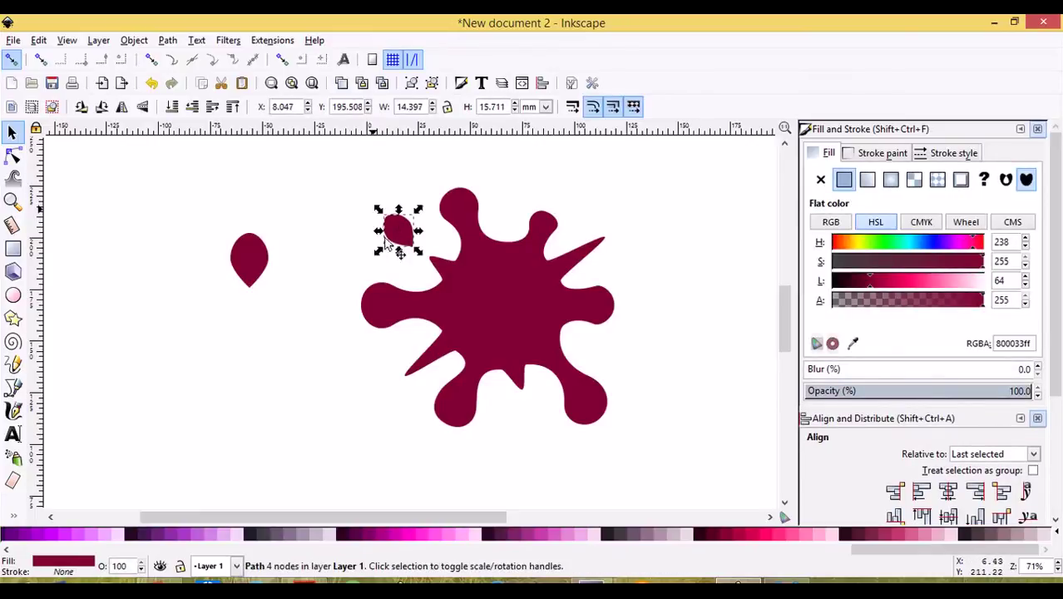
pyautogui.moveTo(385, 242); pyautogui.dragTo(392, 244)
pyautogui.click(330, 372)
# Place another teardrop copy just below the splat, rotated and shrunk to about 12.4 × 17.4 mm.
pyautogui.click(249, 278)
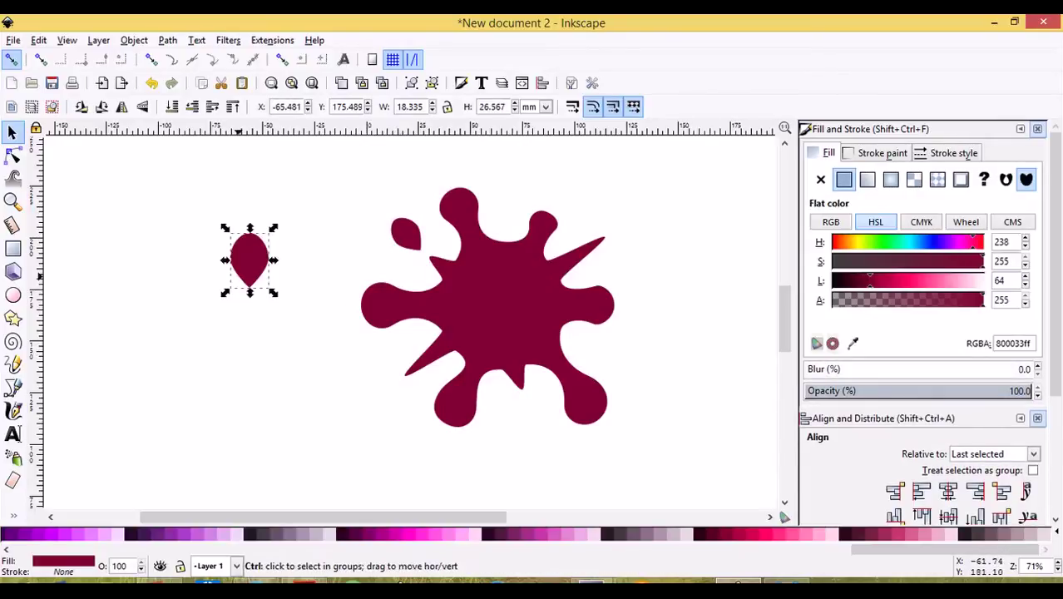
pyautogui.hotkey('ctrl', 'd')
pyautogui.moveTo(250, 266); pyautogui.dragTo(508, 471)
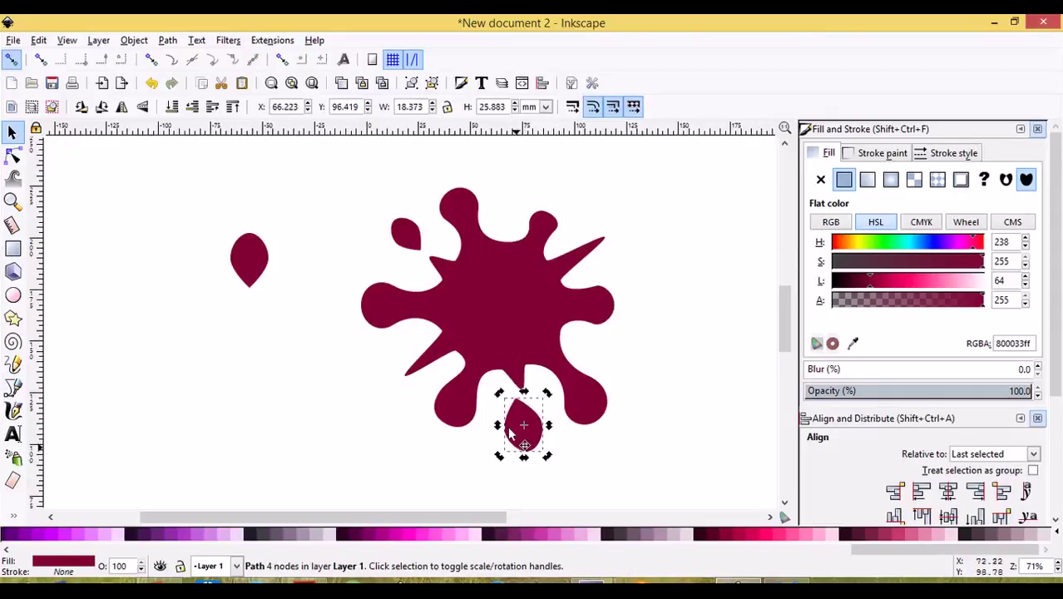
pyautogui.moveTo(517, 434); pyautogui.dragTo(531, 426)
pyautogui.click(545, 449)
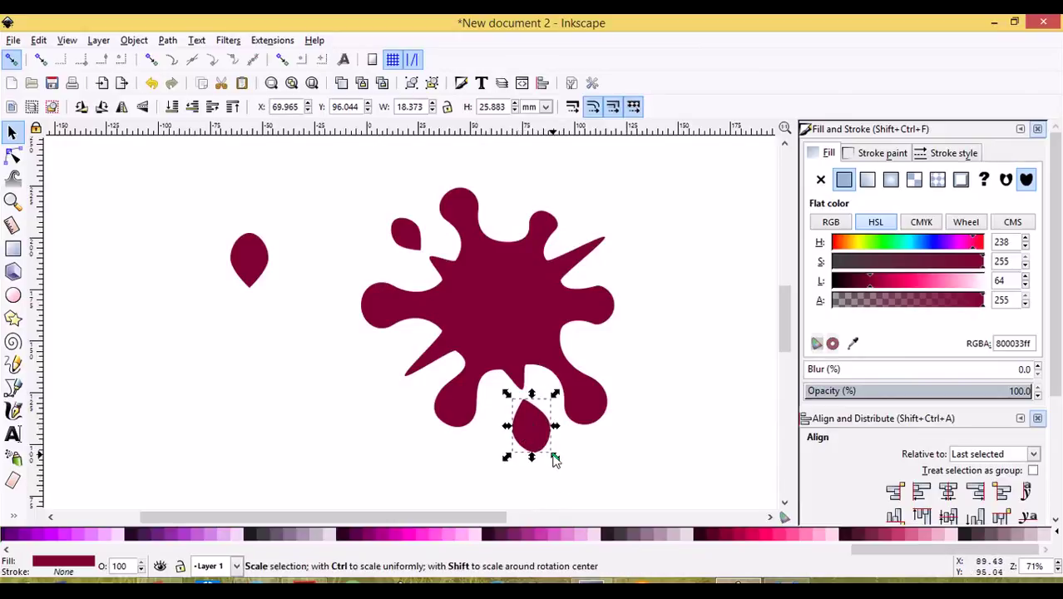
pyautogui.moveTo(554, 460); pyautogui.dragTo(551, 455)
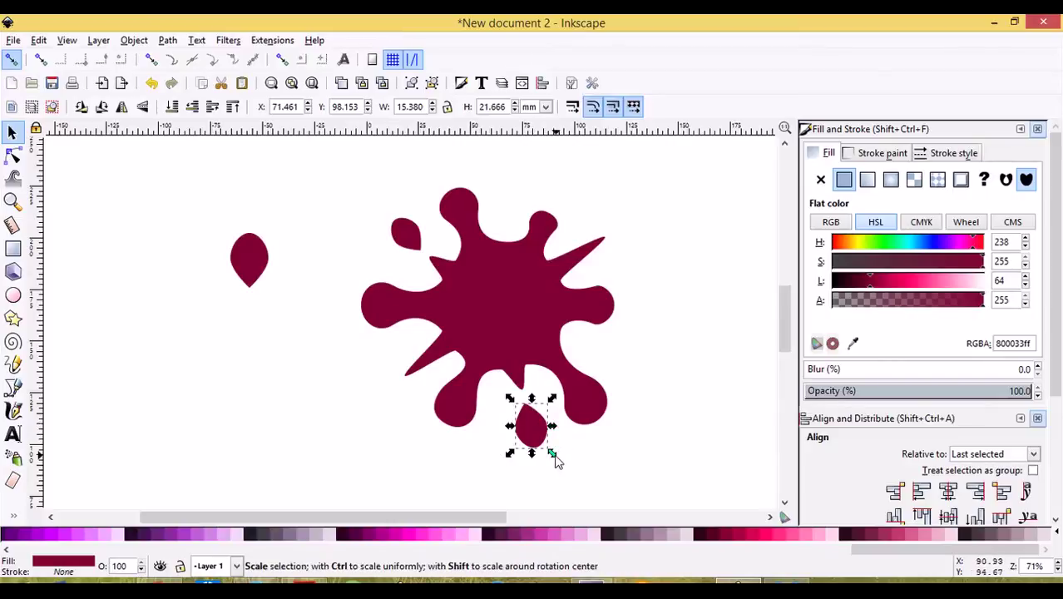
pyautogui.moveTo(553, 456); pyautogui.dragTo(545, 445)
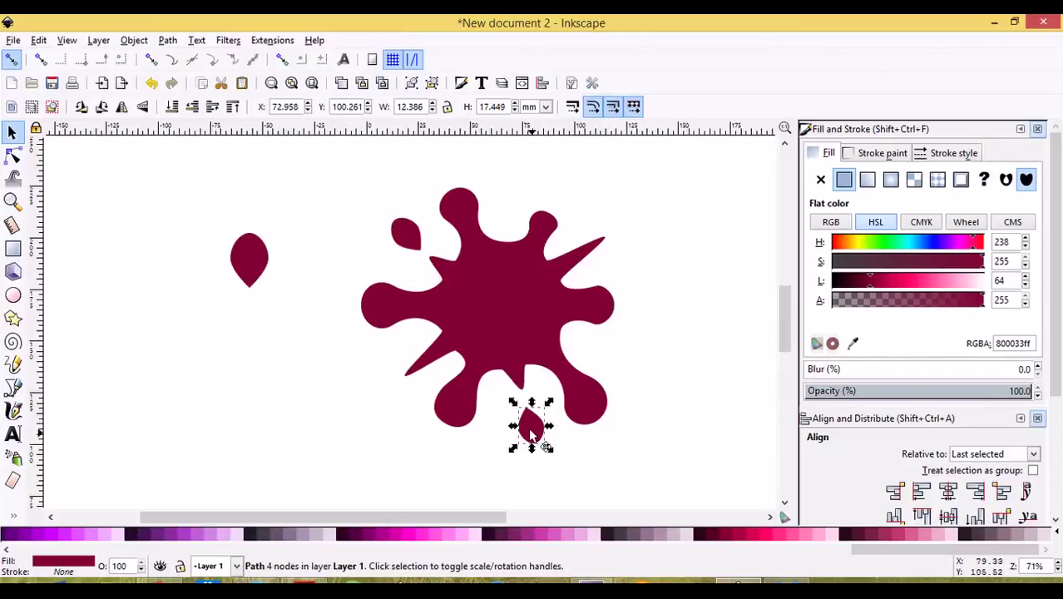
# Duplicate the left teardrop, rotate it about 117° and shrink it to 84% beside the splat's lower left.
pyautogui.click(232, 256)
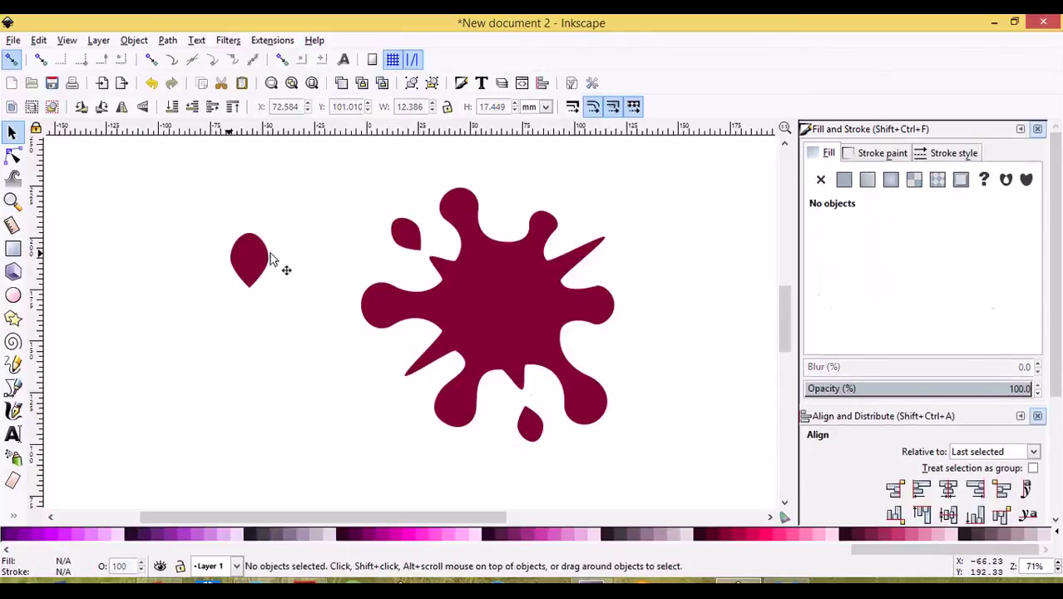
pyautogui.click(256, 263)
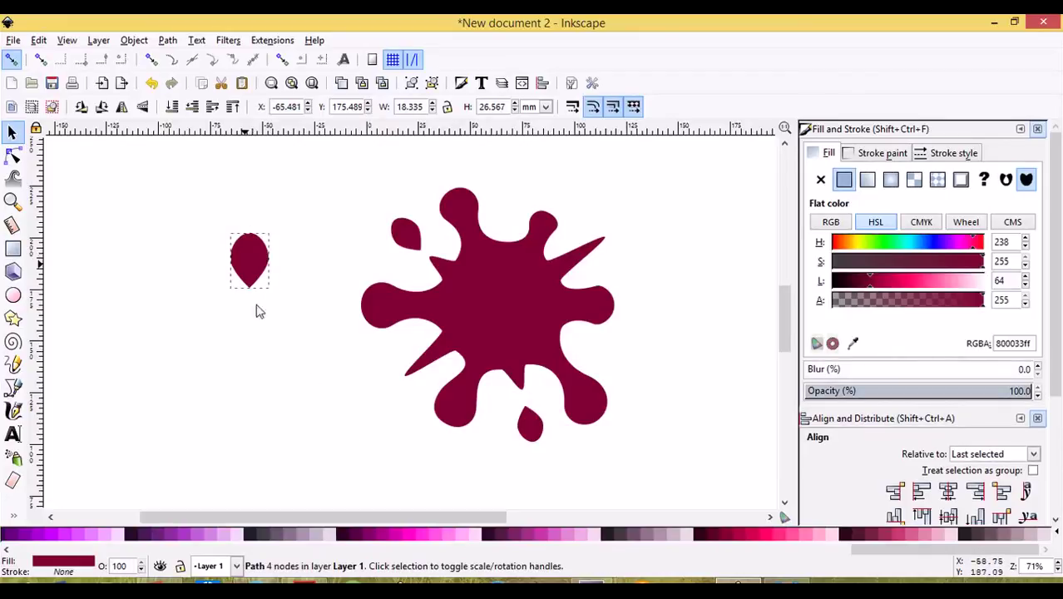
pyautogui.hotkey('ctrl', 'd')
pyautogui.moveTo(250, 267); pyautogui.dragTo(327, 383)
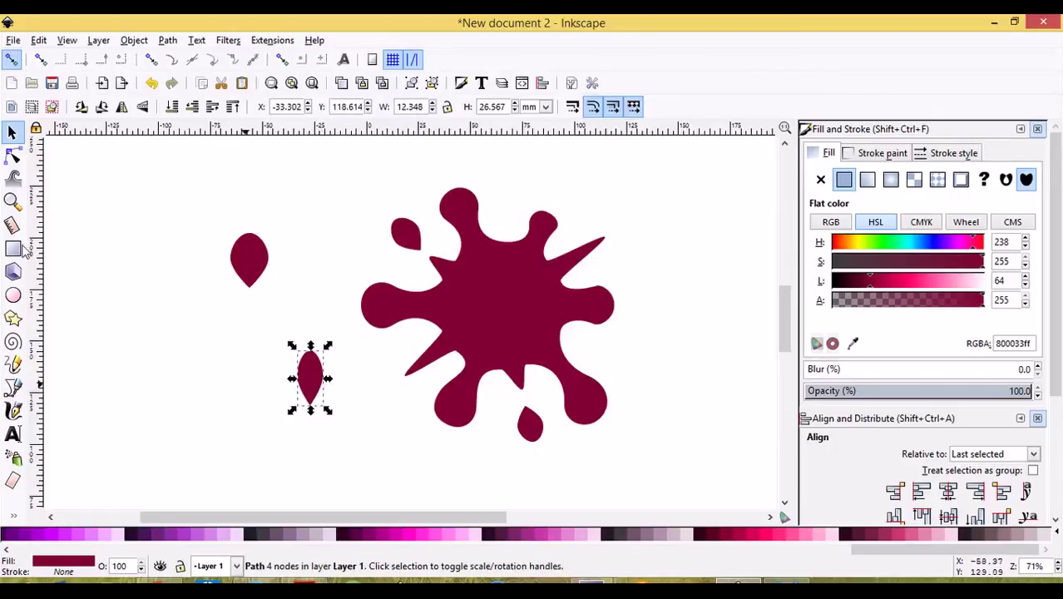
pyautogui.click(315, 390)
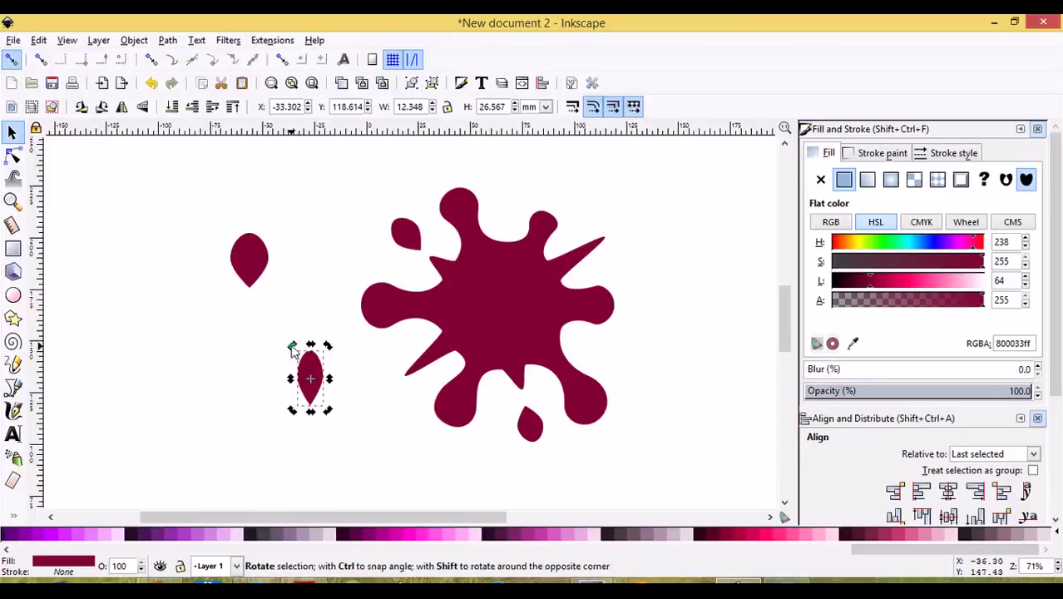
pyautogui.moveTo(293, 349); pyautogui.dragTo(250, 451)
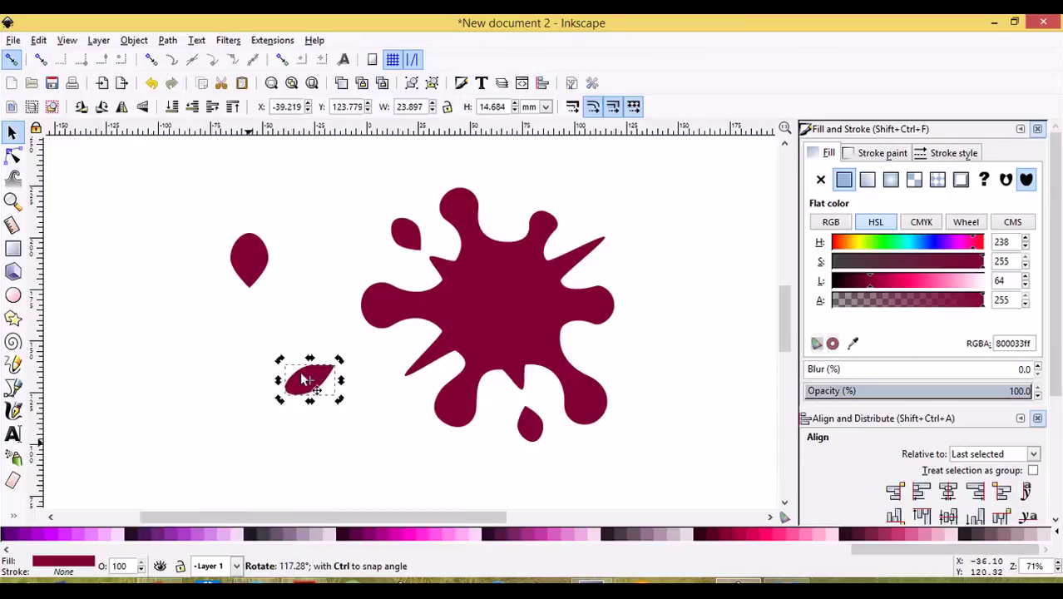
pyautogui.moveTo(326, 389); pyautogui.dragTo(354, 406)
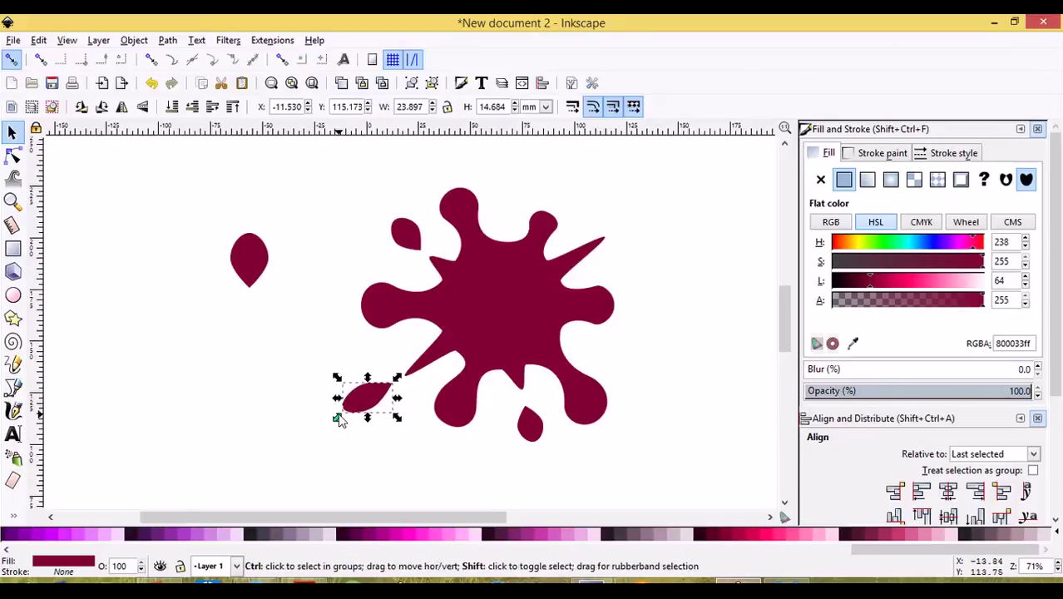
pyautogui.moveTo(338, 420); pyautogui.dragTo(363, 412)
pyautogui.click(356, 414)
pyautogui.click(292, 435)
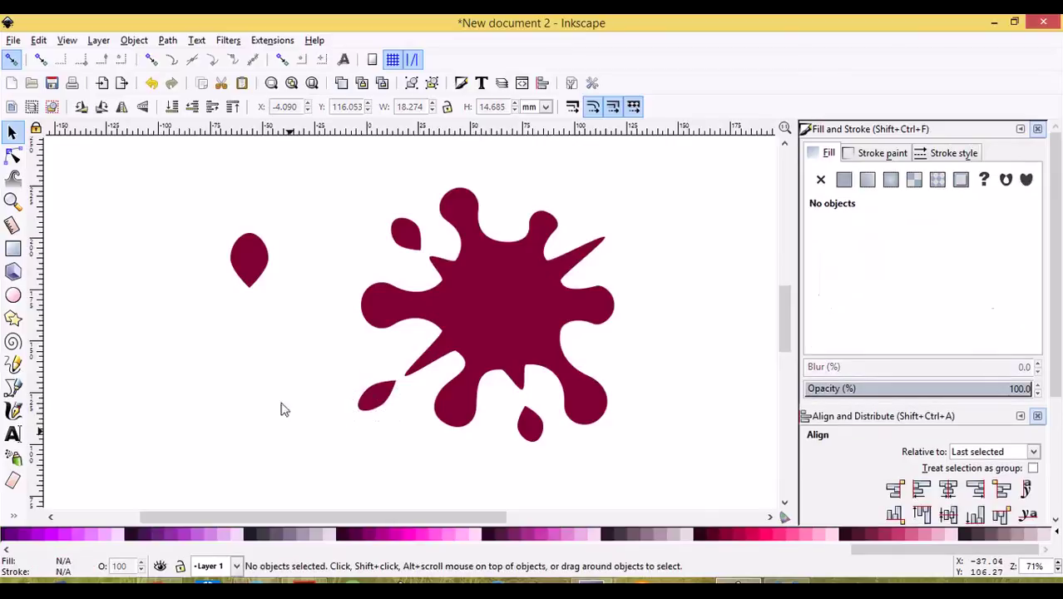
pyautogui.click(250, 259)
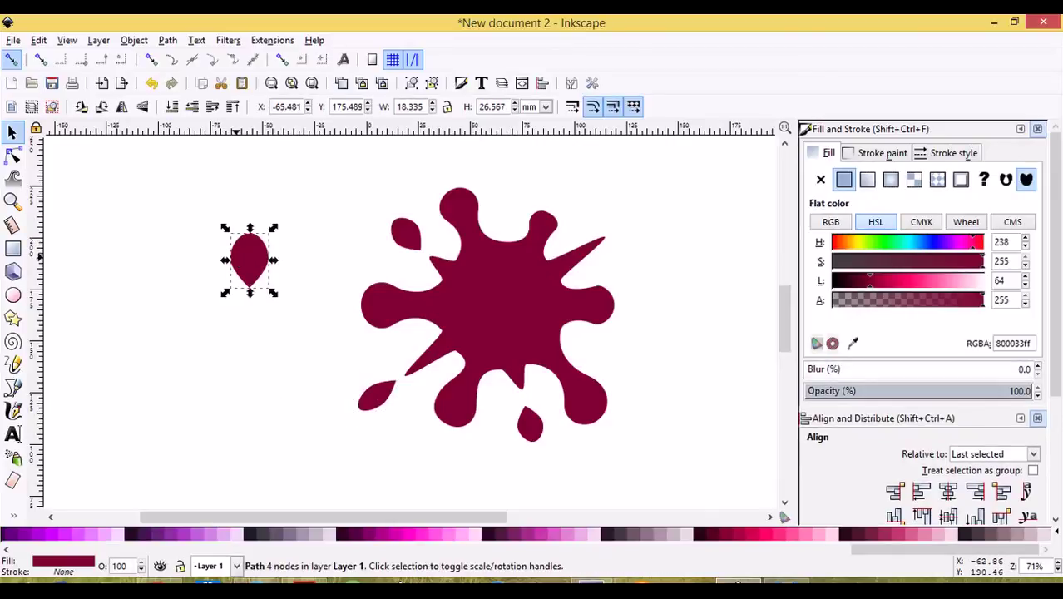
# Pull the splat's upper-right spike tip inward to shorten it.
pyautogui.click(603, 246)
pyautogui.press('n')
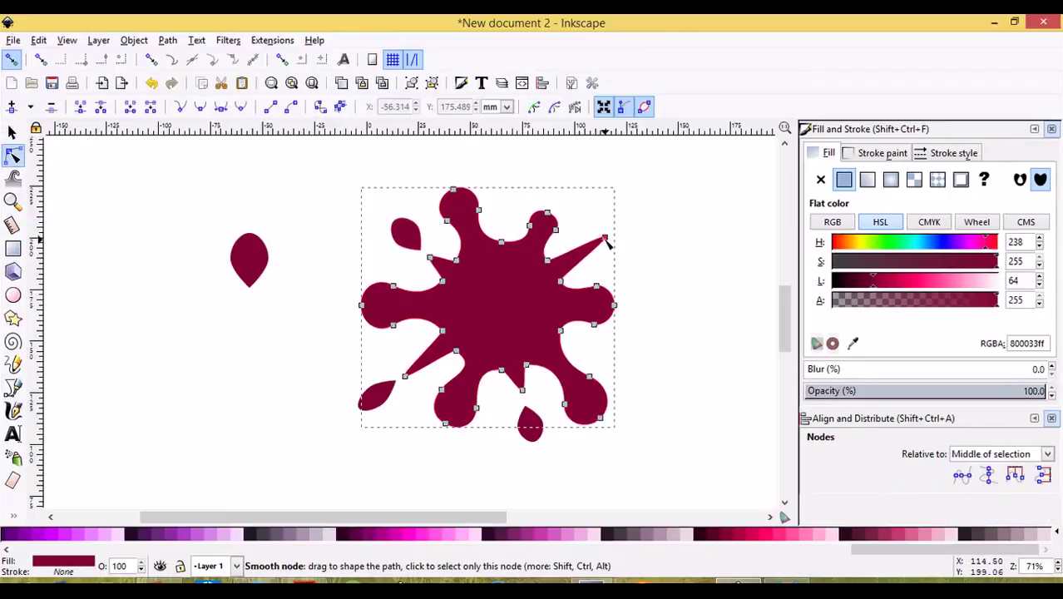
pyautogui.moveTo(605, 241); pyautogui.dragTo(587, 250)
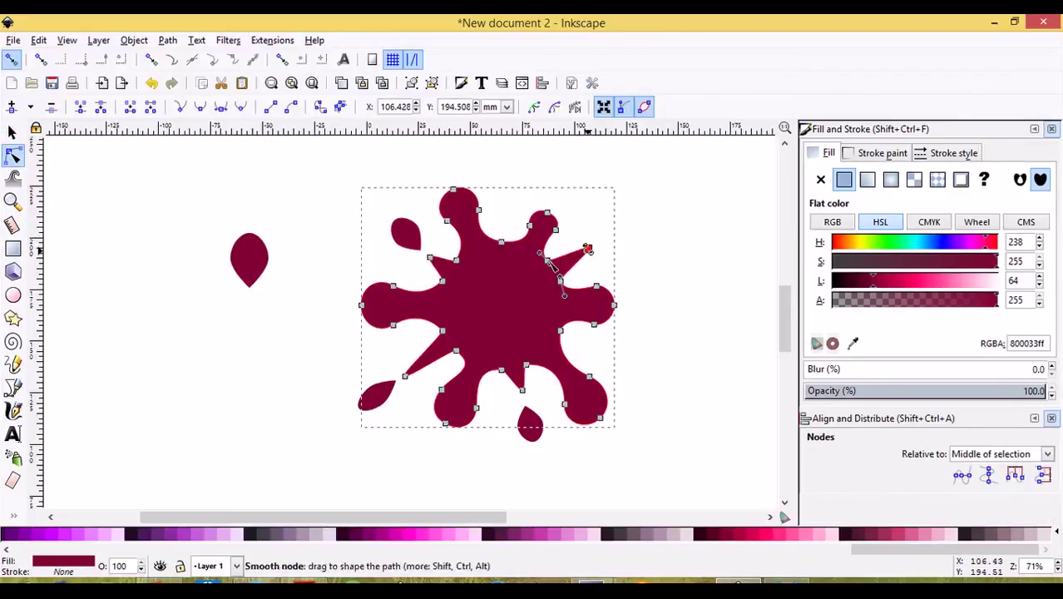
# Move the left teardrop beside the upper-right spike, shrink it and tilt it about -50°.
pyautogui.click(252, 260)
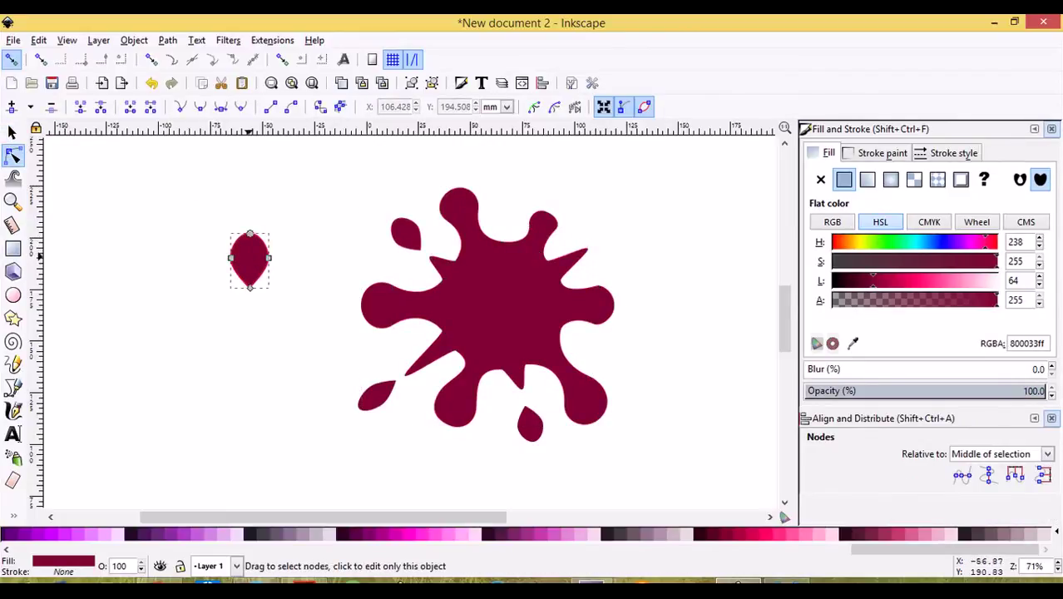
pyautogui.click(12, 131)
pyautogui.moveTo(266, 243); pyautogui.dragTo(656, 241)
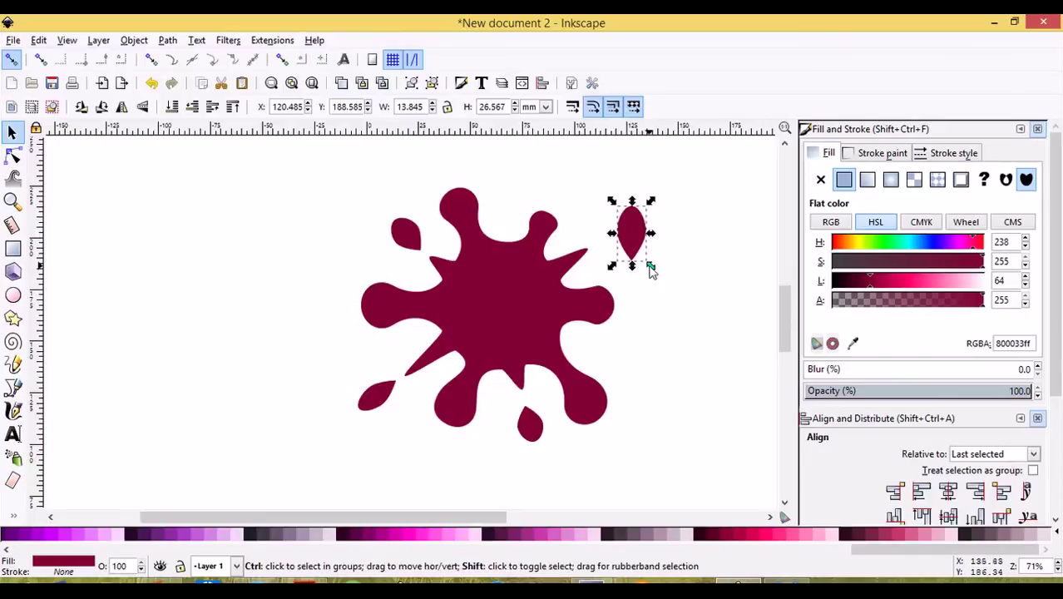
pyautogui.moveTo(653, 272); pyautogui.dragTo(648, 264)
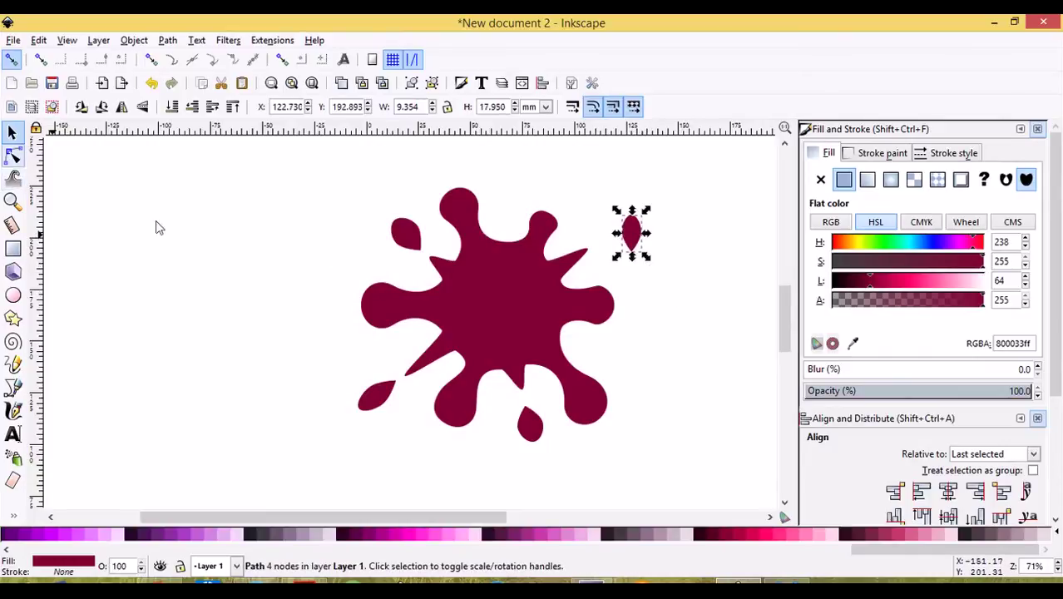
pyautogui.click(637, 233)
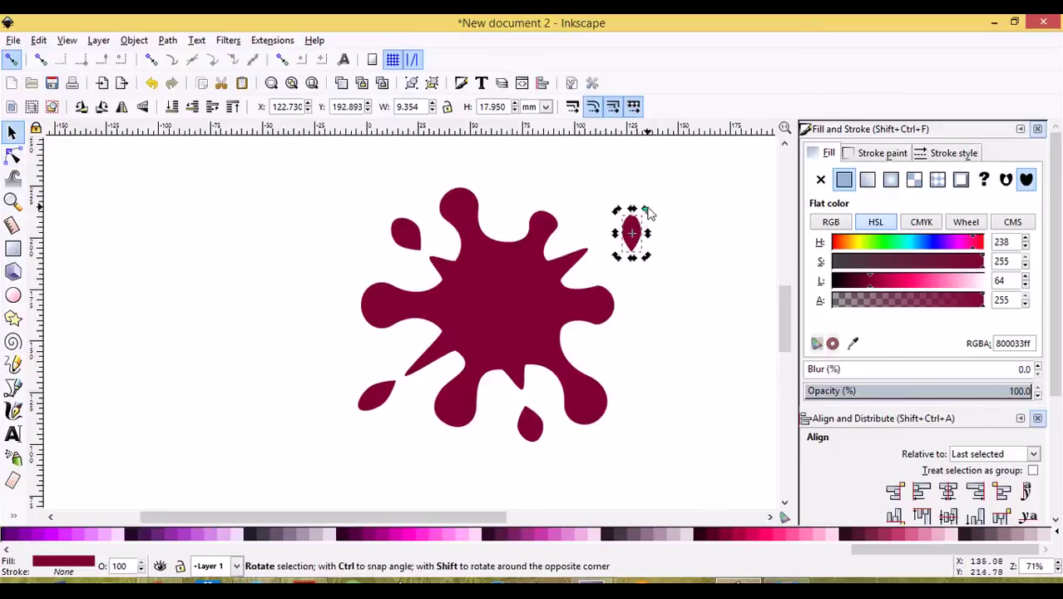
pyautogui.moveTo(648, 213); pyautogui.dragTo(622, 228)
pyautogui.click(291, 344)
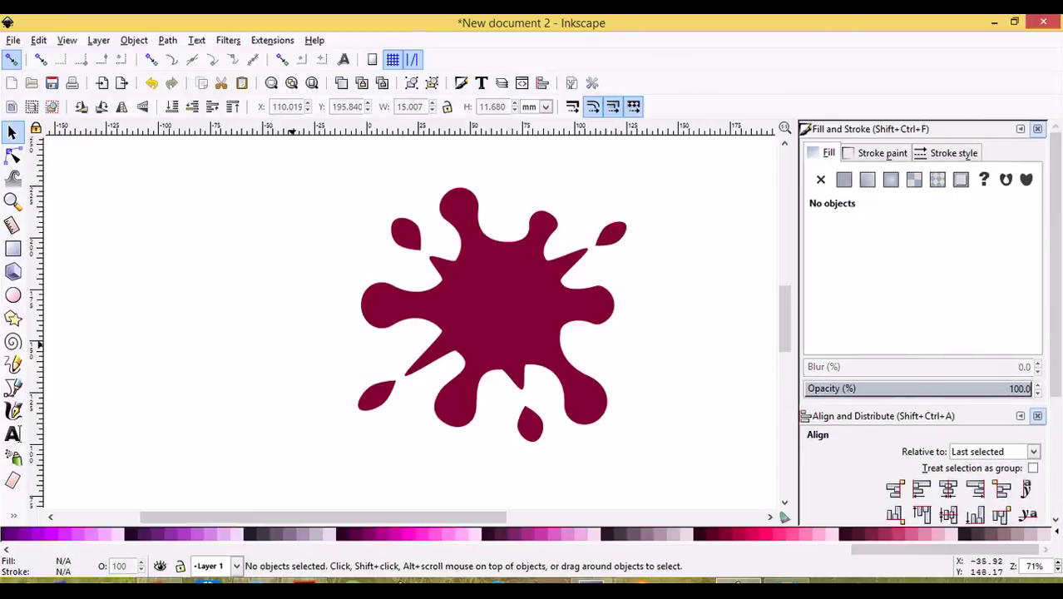
# Group the crimson splat with all its droplets and shift the group left.
pyautogui.press('-')
pyautogui.moveTo(287, 190)
pyautogui.mouseDown()
pyautogui.moveTo(568, 380)
pyautogui.moveTo(629, 456)
pyautogui.mouseUp()
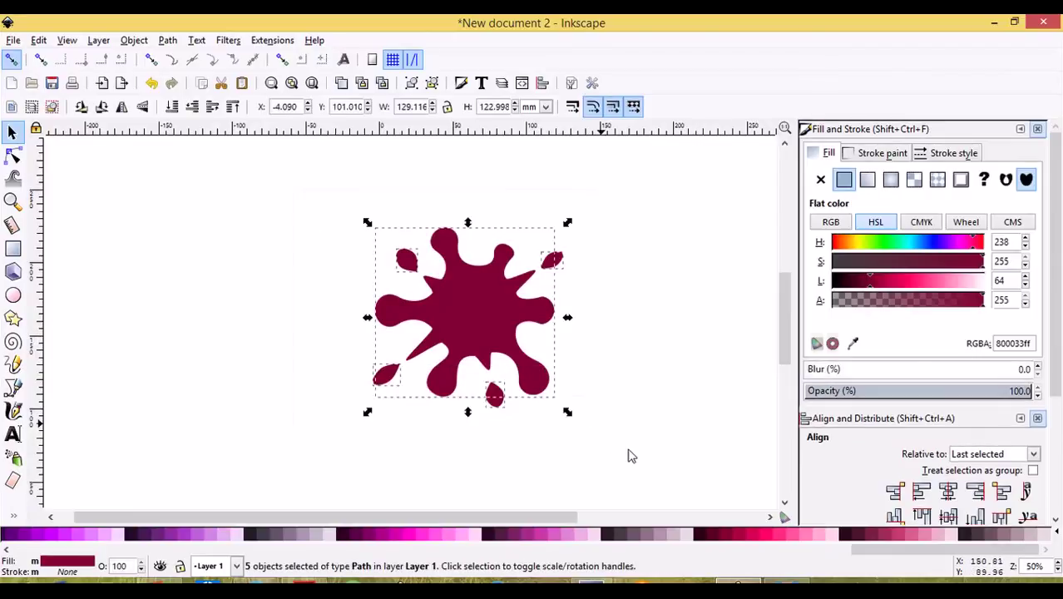
pyautogui.click(412, 84)
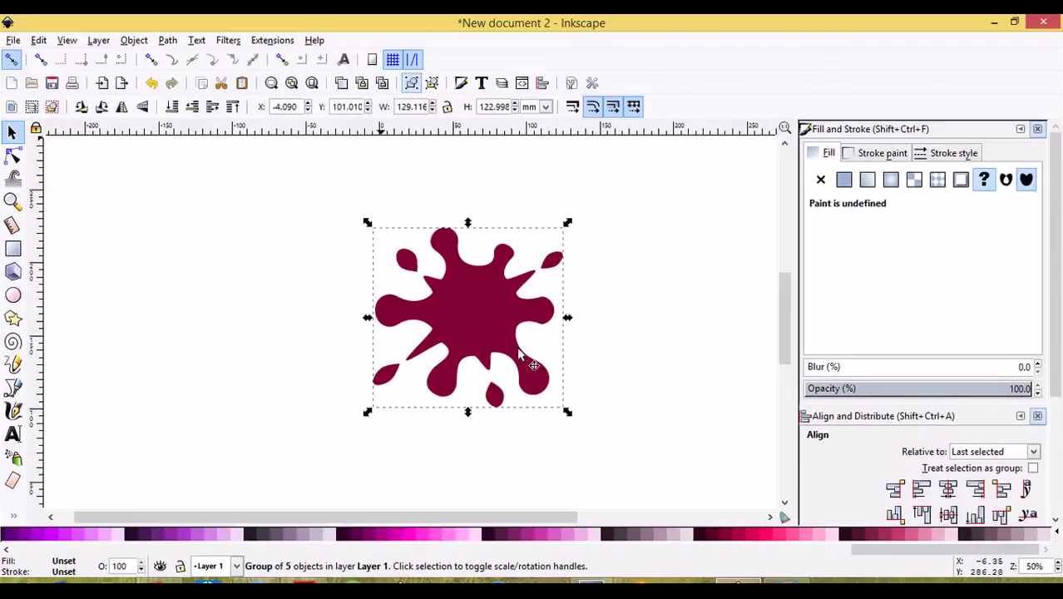
pyautogui.moveTo(434, 304); pyautogui.dragTo(343, 305)
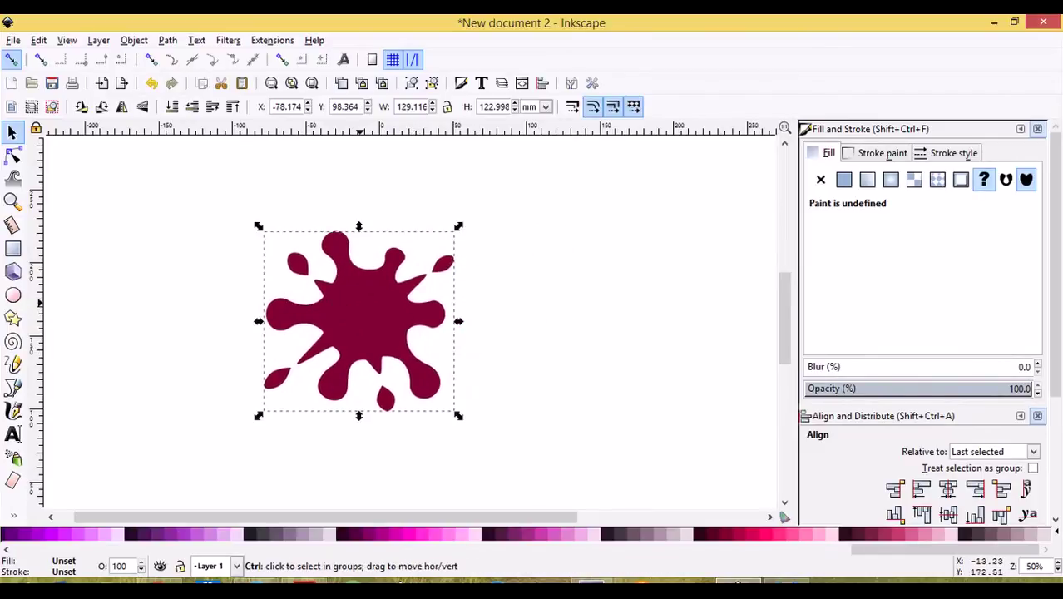
# Duplicate the group as a pink #FF2A7F copy, shrunk and tilted about -21°, overlapping its right side.
pyautogui.hotkey('ctrl', 'd')
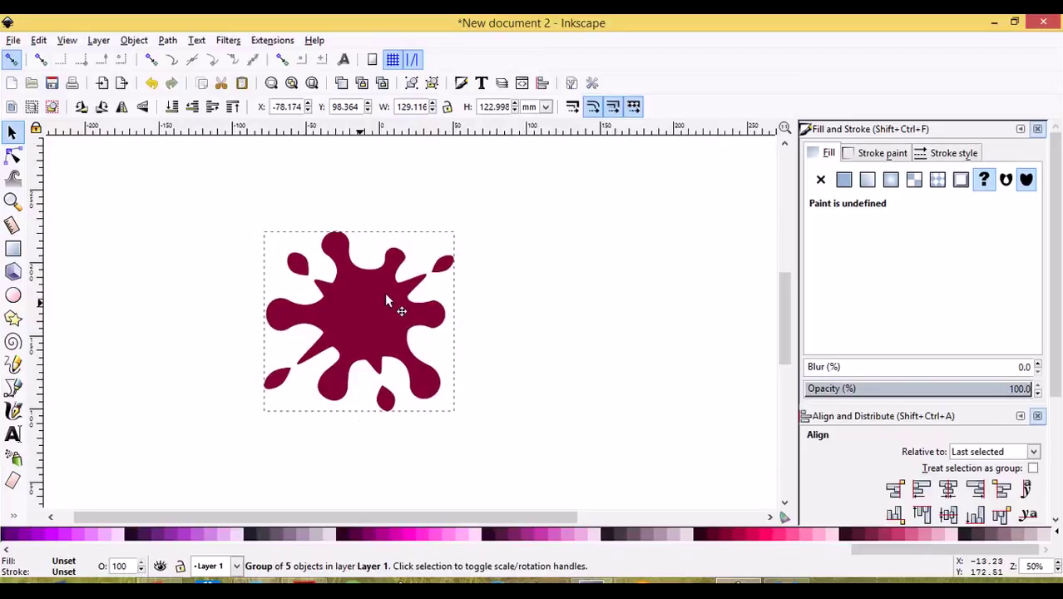
pyautogui.moveTo(385, 292); pyautogui.dragTo(511, 268)
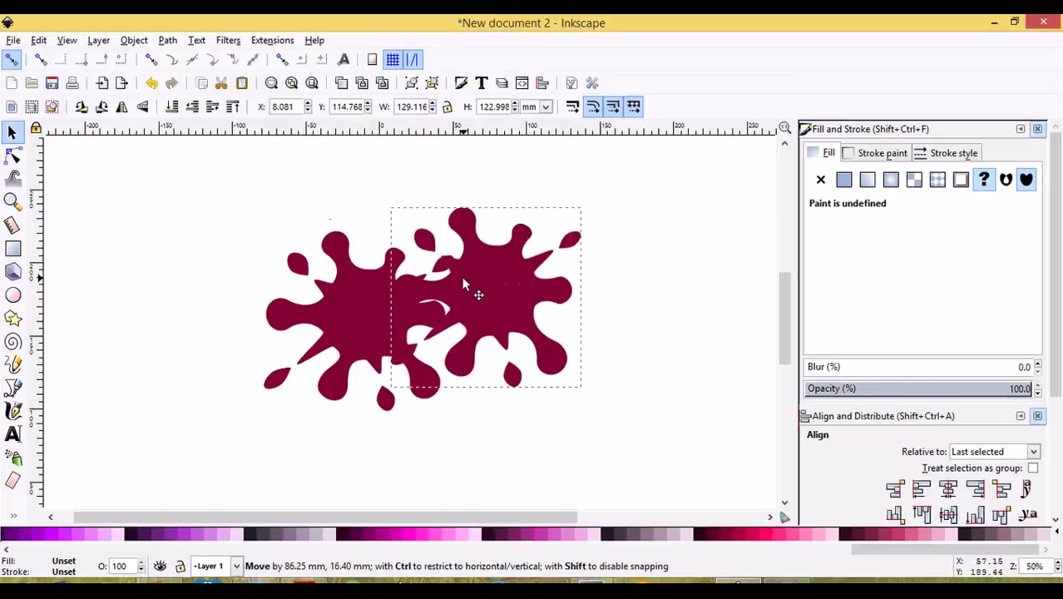
pyautogui.click(774, 541)
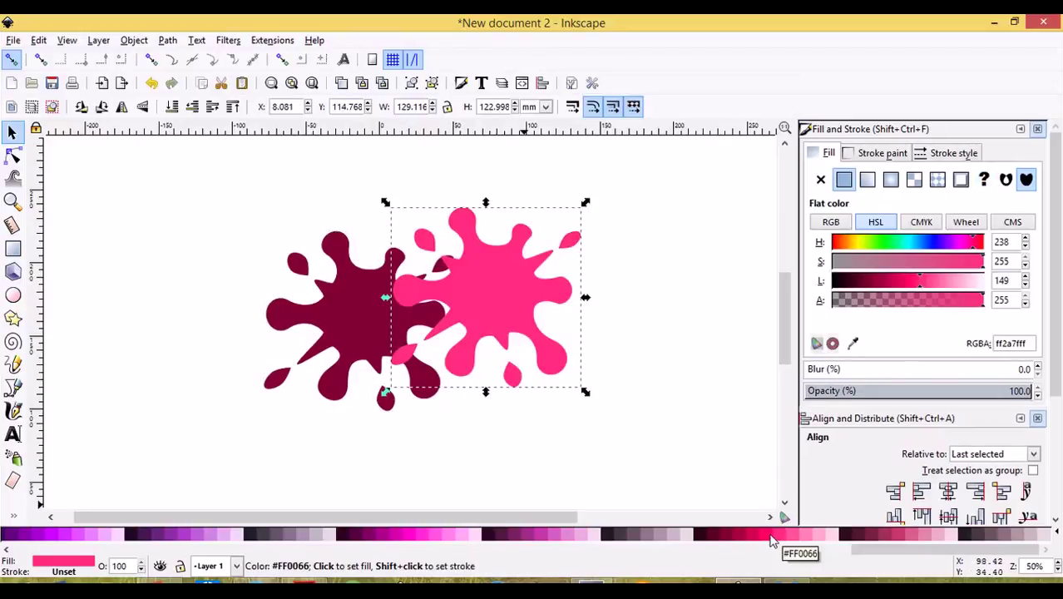
pyautogui.moveTo(586, 396); pyautogui.dragTo(515, 409)
pyautogui.click(535, 346)
pyautogui.moveTo(506, 289); pyautogui.dragTo(520, 309)
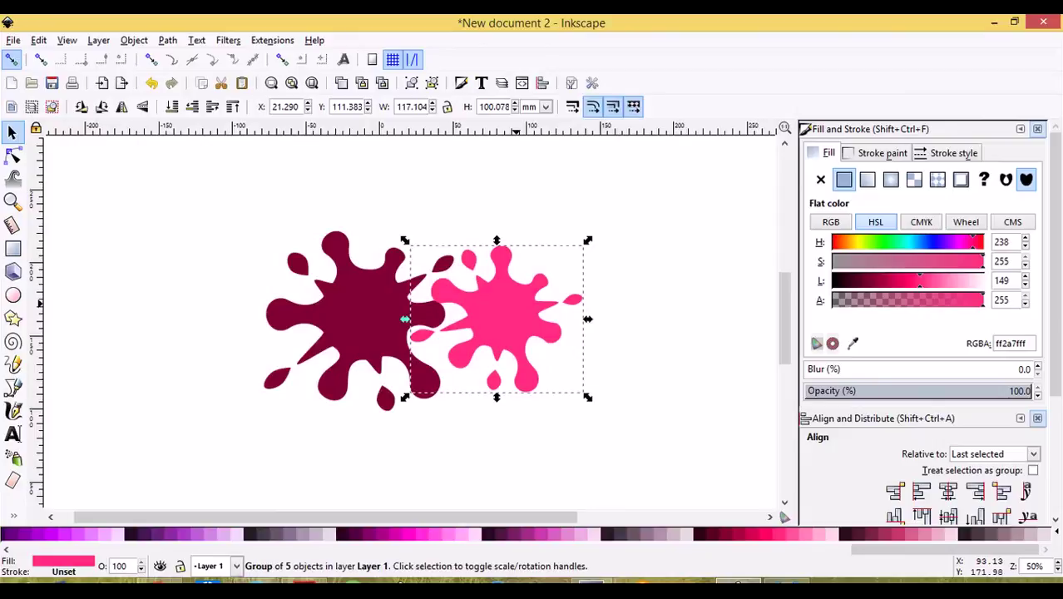
# Recolour the selected splat copy cyan #00CCFF, shrink it and rotate it about 30° over the crimson splat's top.
pyautogui.moveTo(888, 548); pyautogui.dragTo(575, 549)
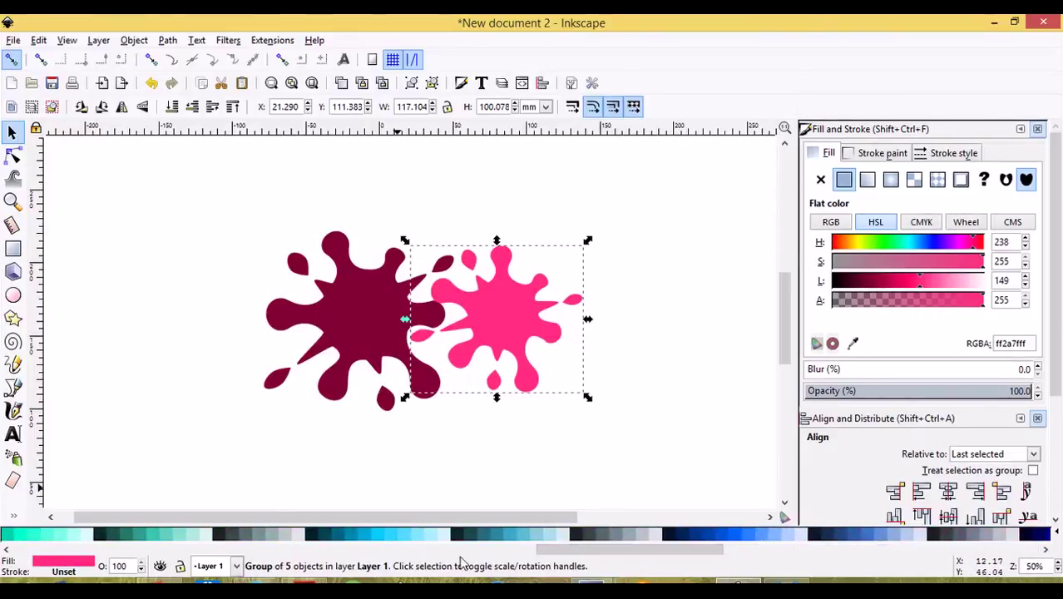
pyautogui.click(380, 535)
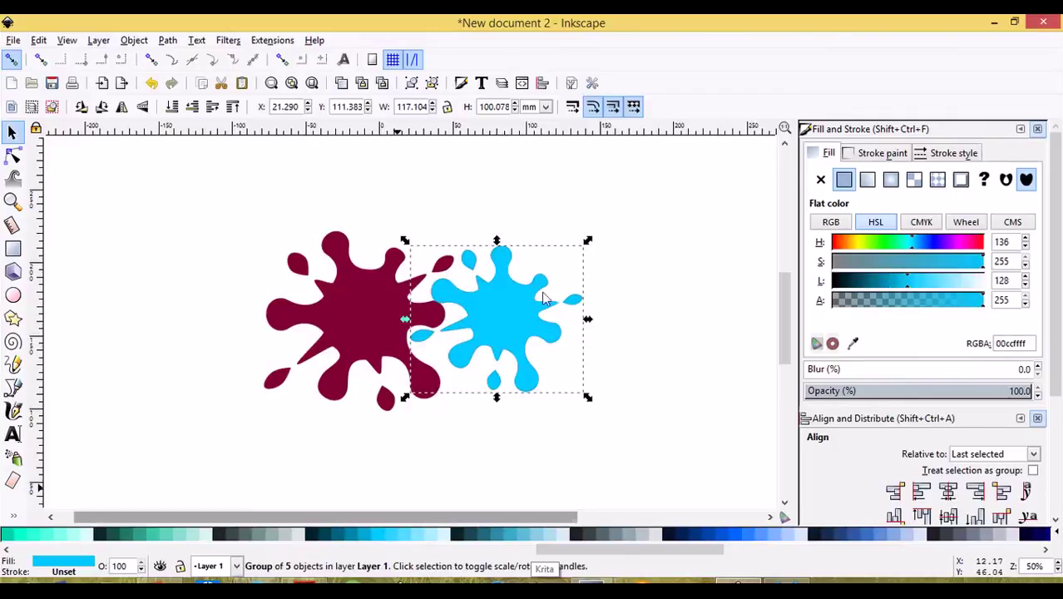
pyautogui.moveTo(493, 317); pyautogui.dragTo(349, 218)
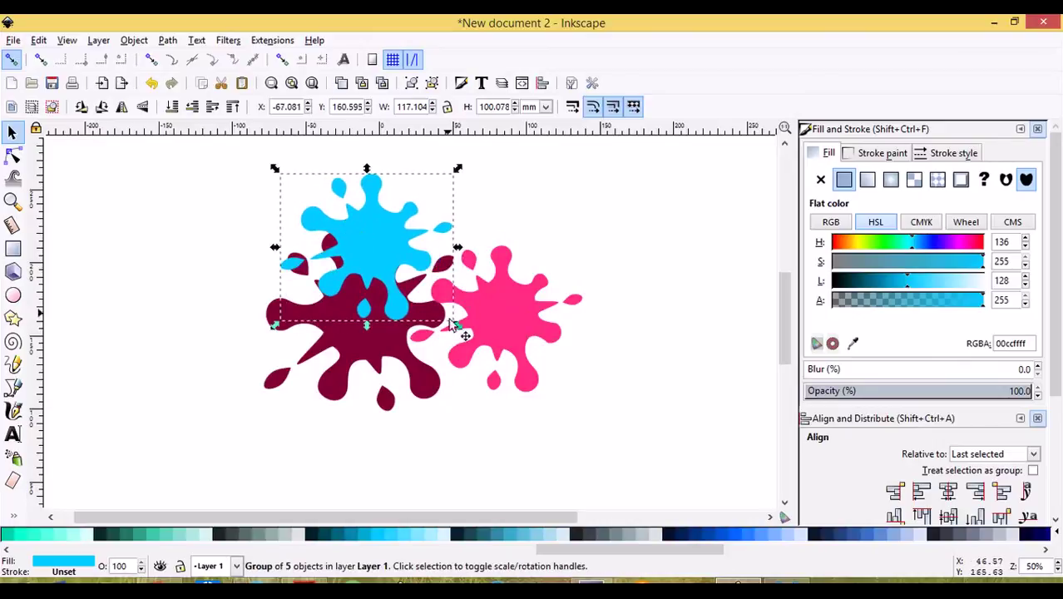
pyautogui.moveTo(457, 327); pyautogui.dragTo(434, 306)
pyautogui.moveTo(353, 227); pyautogui.dragTo(383, 260)
pyautogui.click(382, 260)
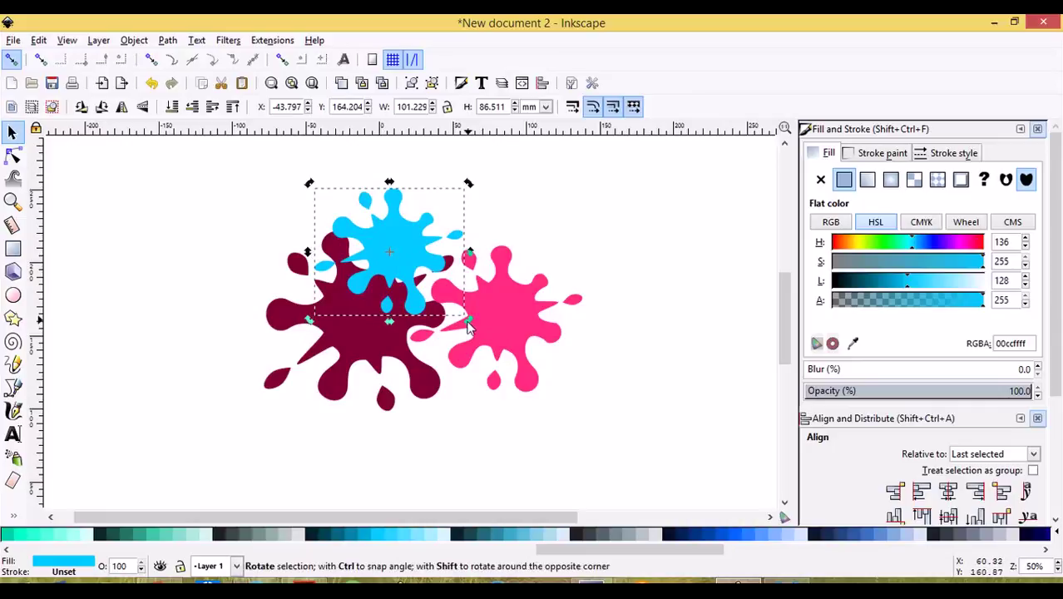
pyautogui.moveTo(469, 319)
pyautogui.mouseDown()
pyautogui.moveTo(480, 281)
pyautogui.moveTo(464, 311)
pyautogui.mouseUp()
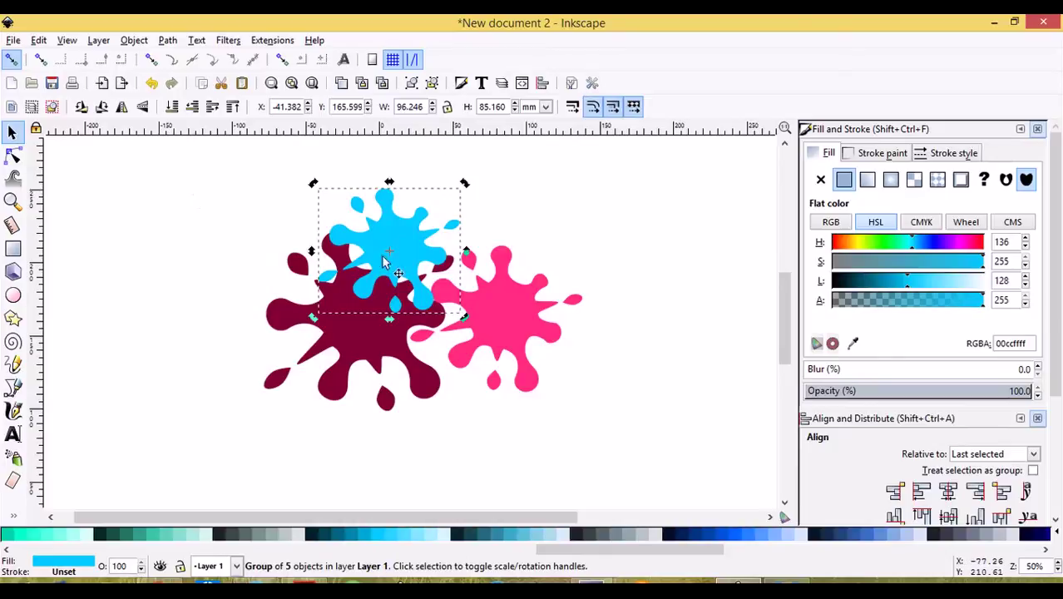
pyautogui.press('Tab')
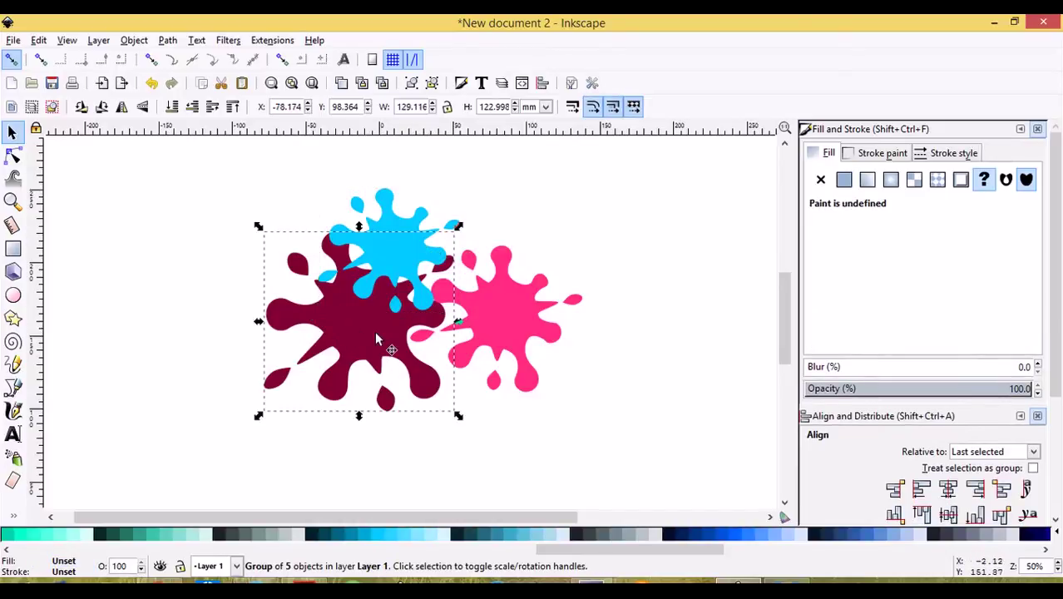
pyautogui.click(407, 244)
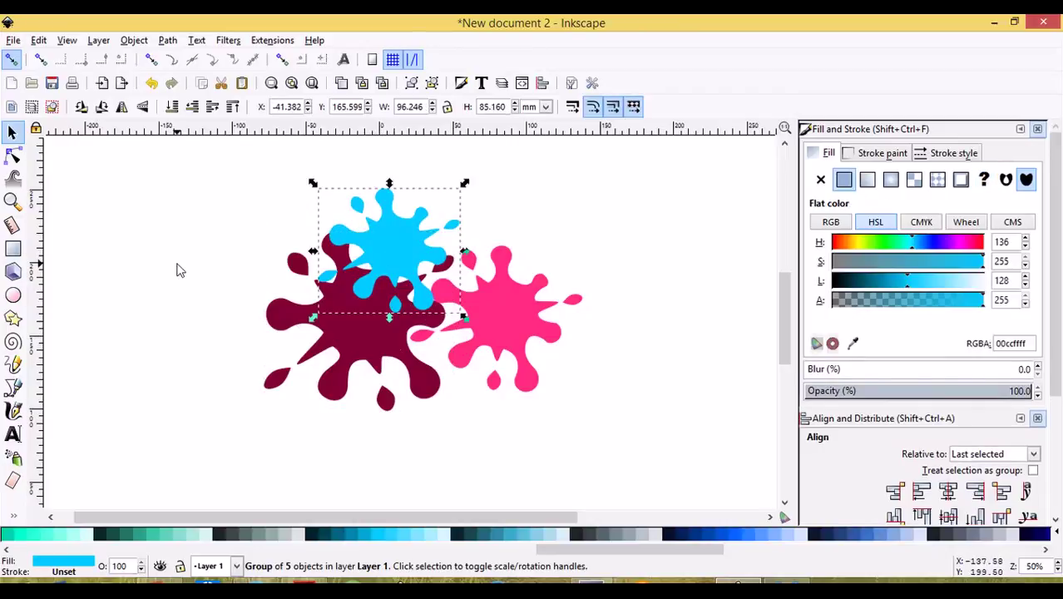